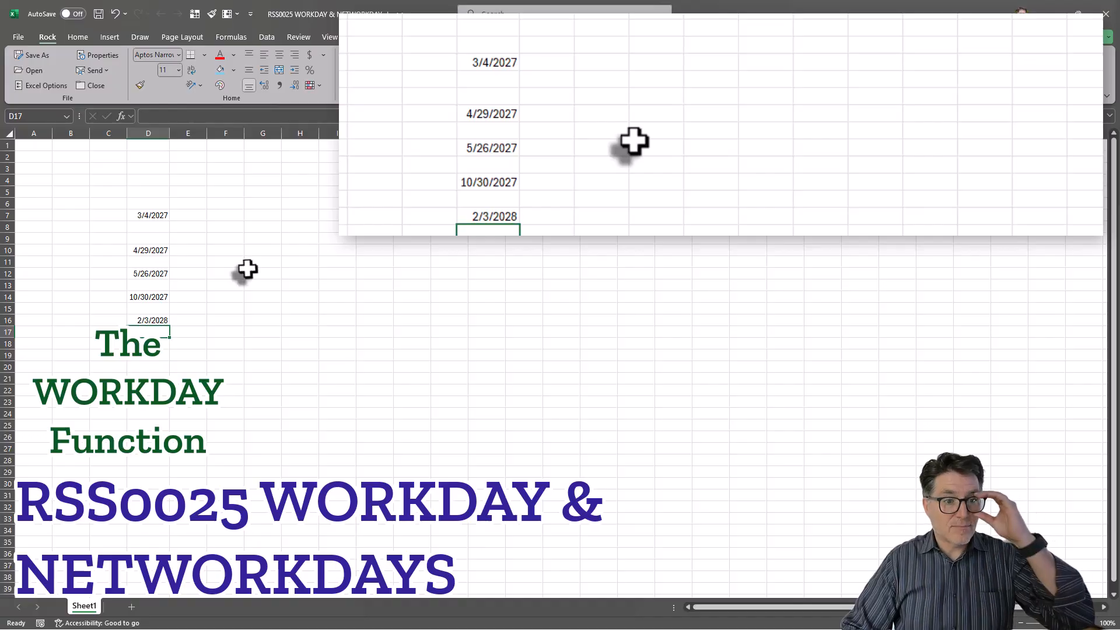
- Enter the heading 'Workday' in cell F5
click(227, 190)
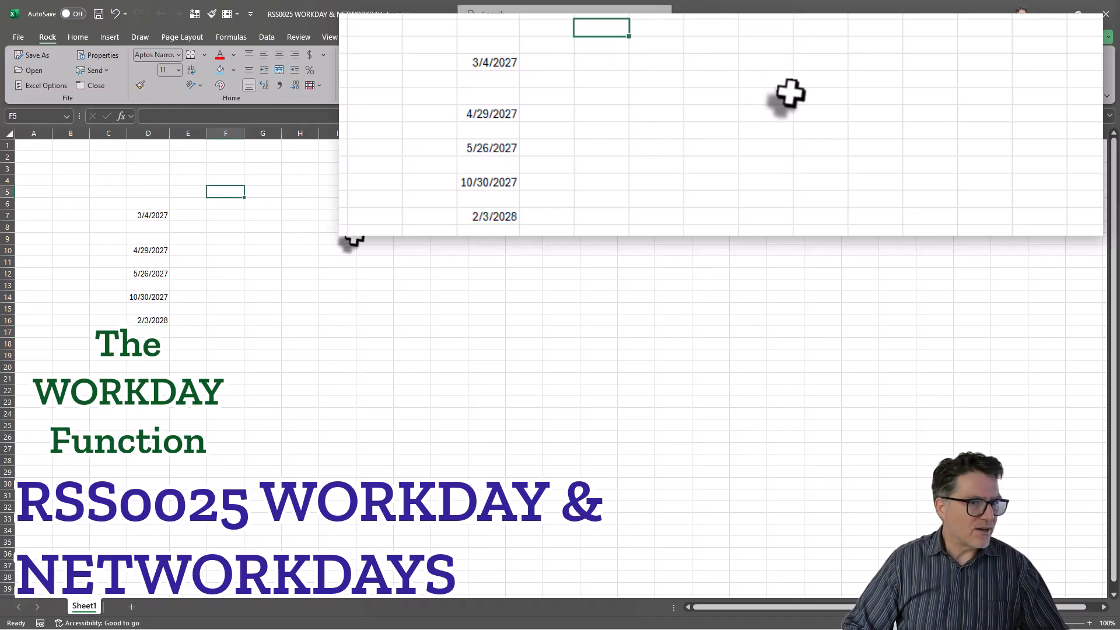
text(w)
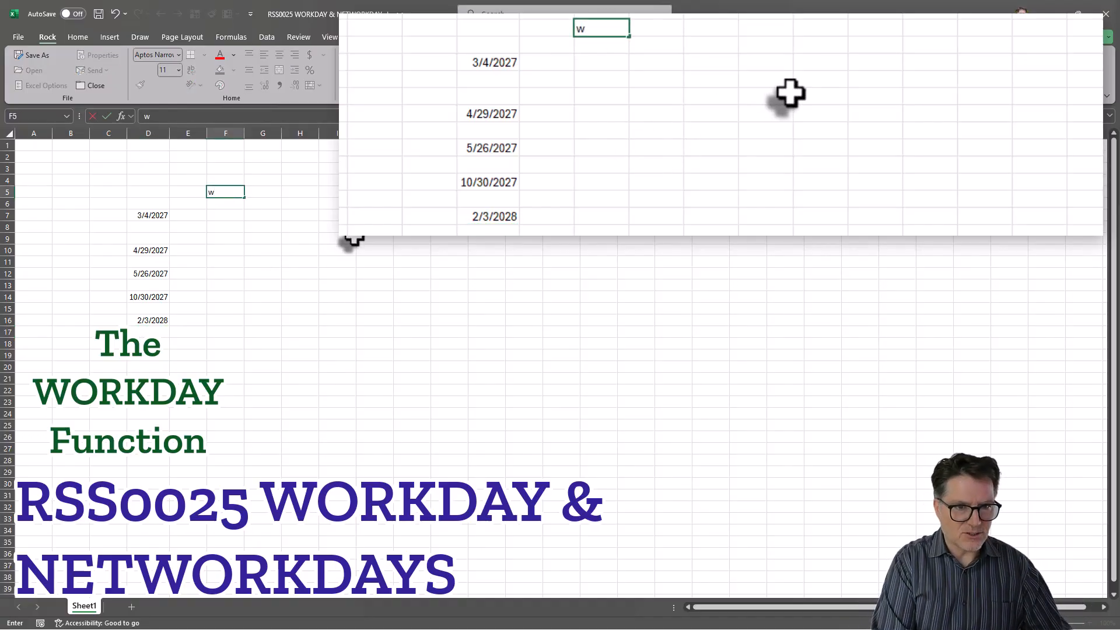
text(O)
key(BackSpace)
key(BackSpace)
text(Workday)
key(Return)
key(Return)
- Start a WORKDAY formula in F7 using D7, then cancel it and leave F7 empty
text(=)
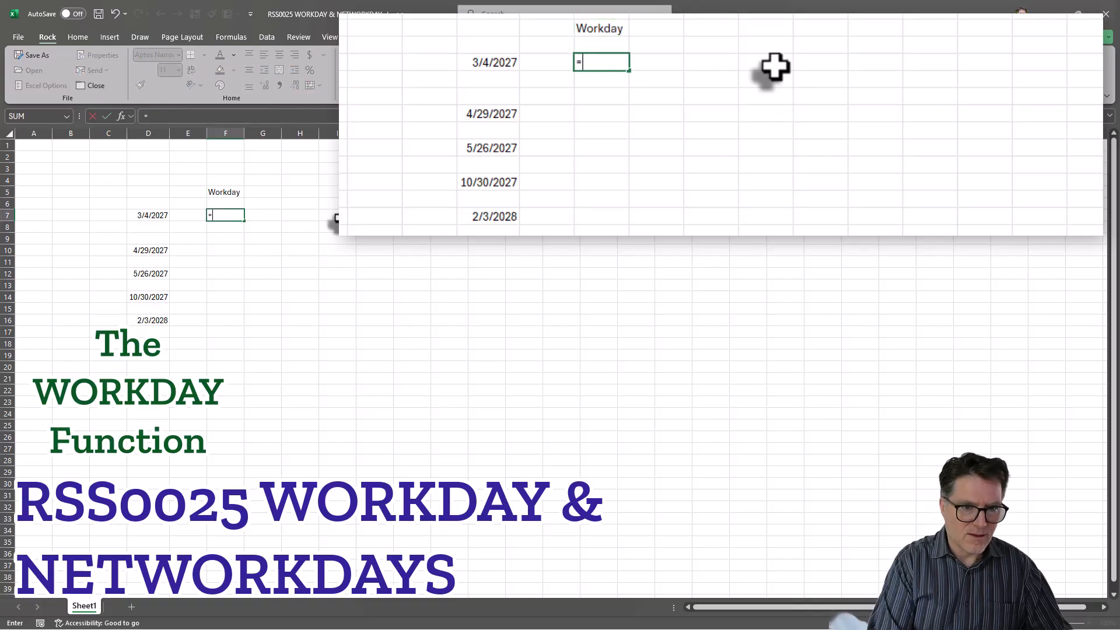
text(wor)
key(Tab)
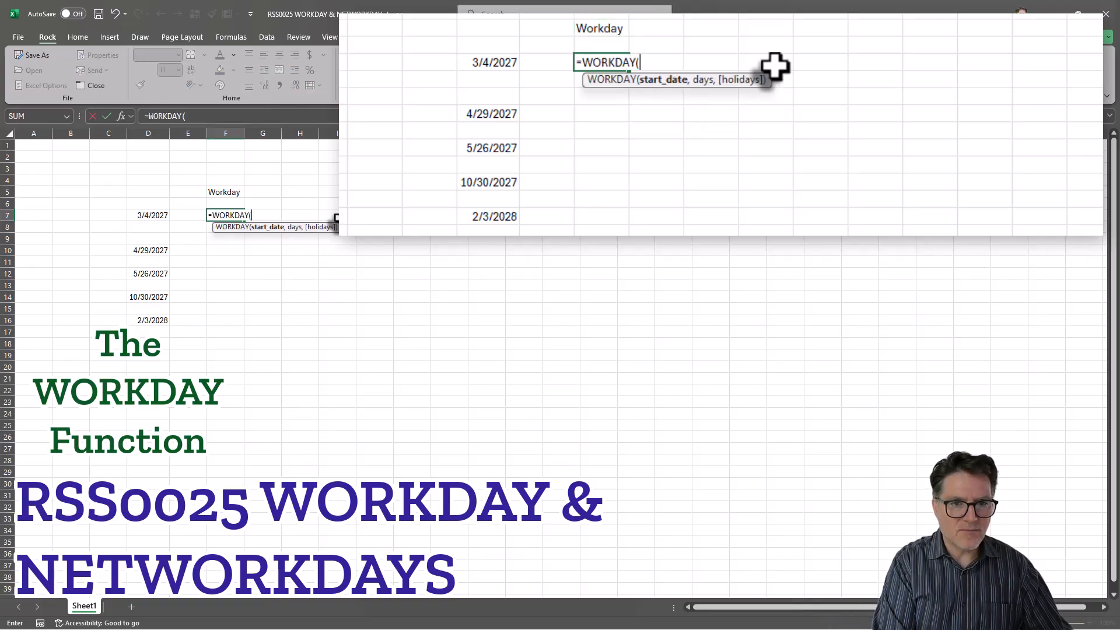
key(BackSpace)
key(BackSpace)
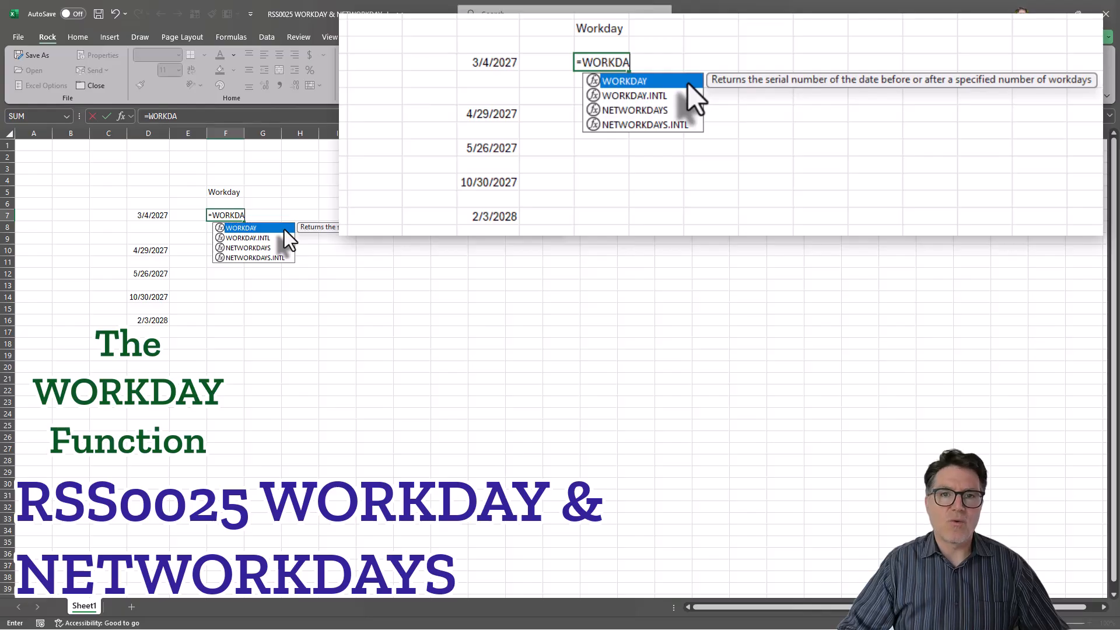
key(Tab)
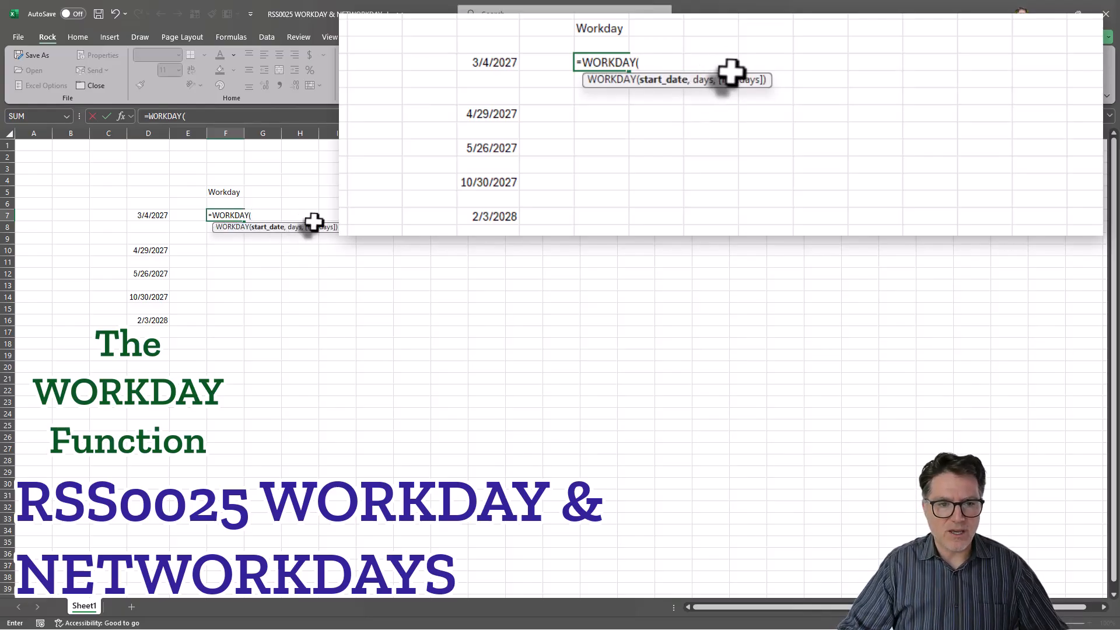
click(148, 215)
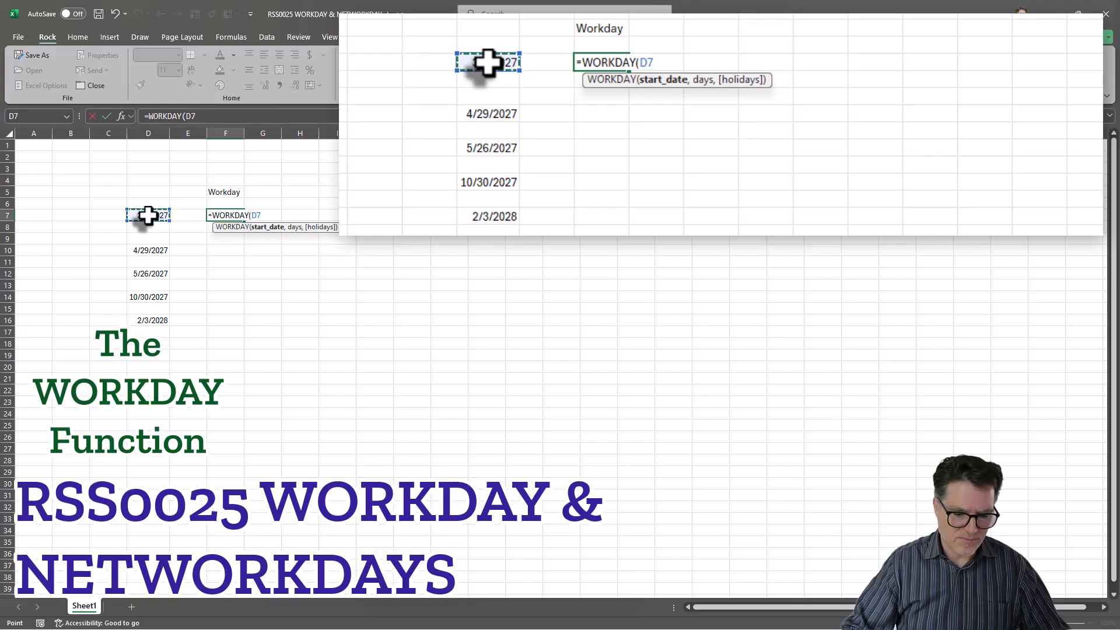
key(BackSpace)
key(BackSpace)
key(BackSpace)
key(BackSpace)
key(BackSpace)
key(BackSpace)
key(BackSpace)
key(BackSpace)
key(BackSpace)
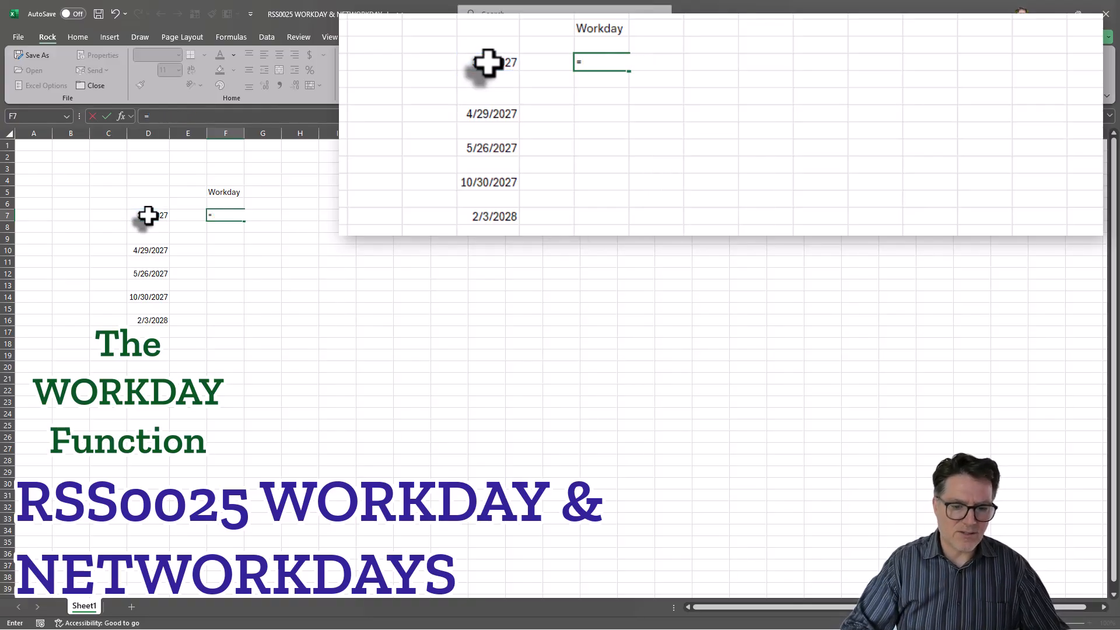
key(Escape)
- Enter day counts 25, 50, 75 and 100 in H5, J5, L5 and N5
click(300, 192)
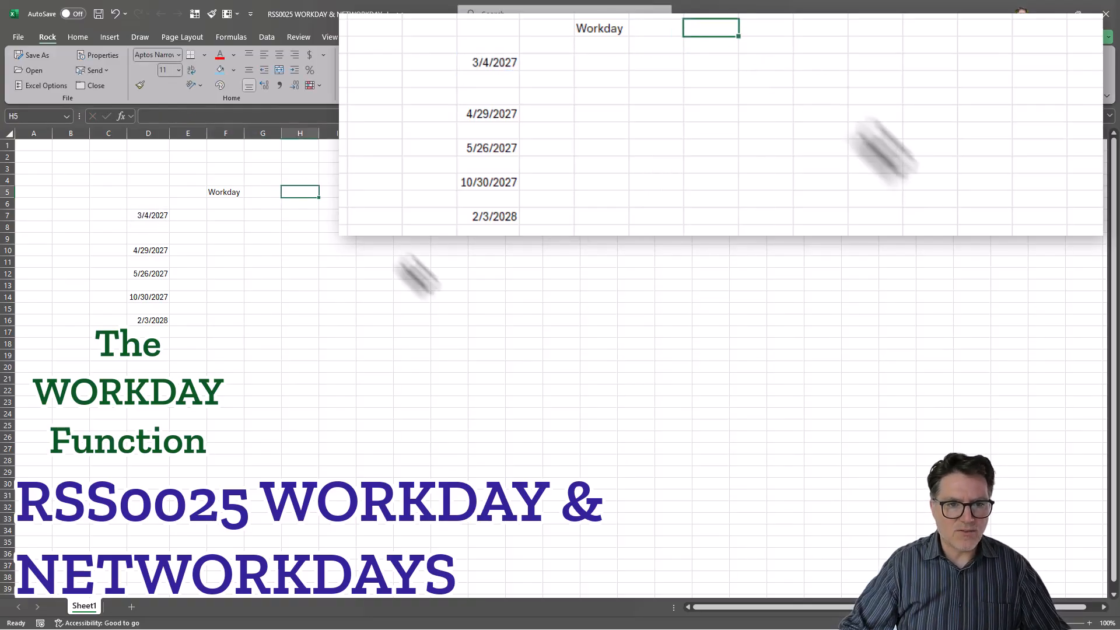
text(25)
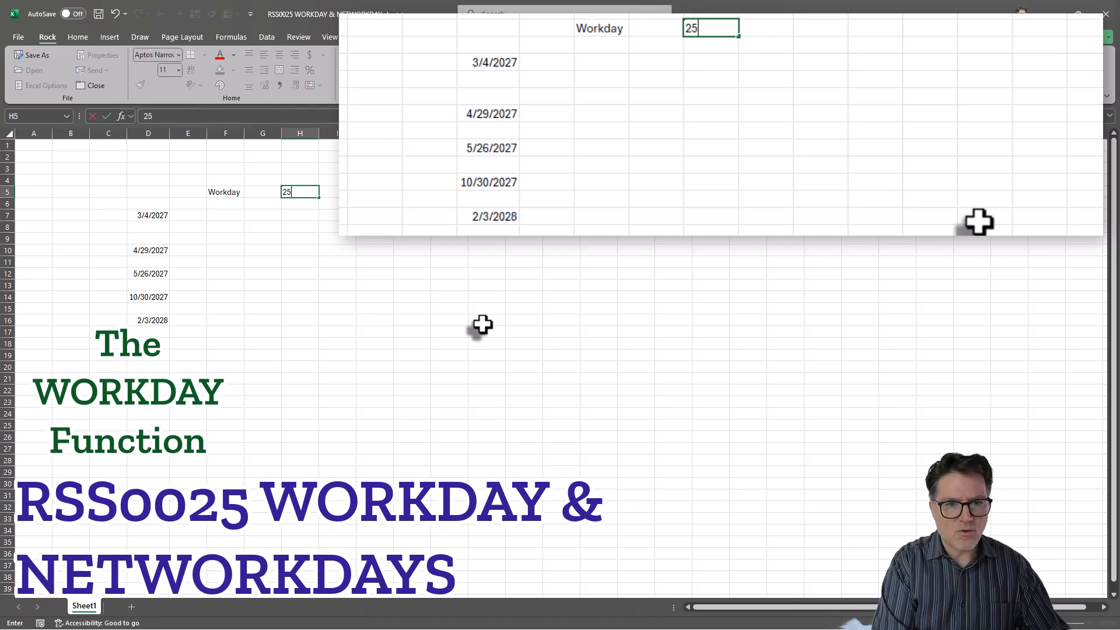
key(Tab)
key(Tab)
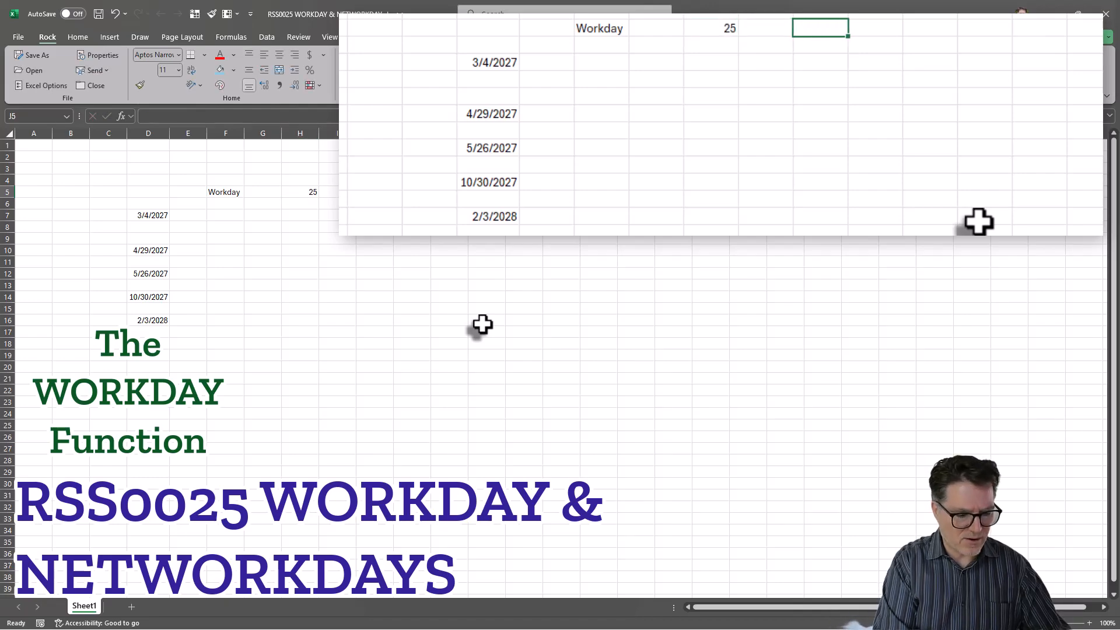
text(50)
key(Tab)
key(Tab)
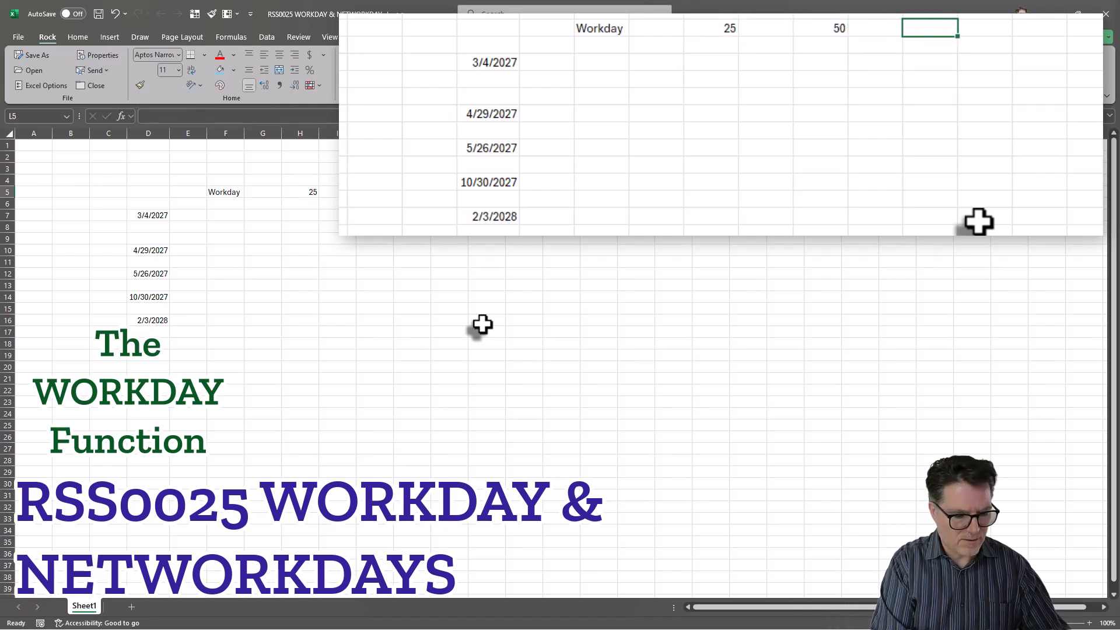
text(74)
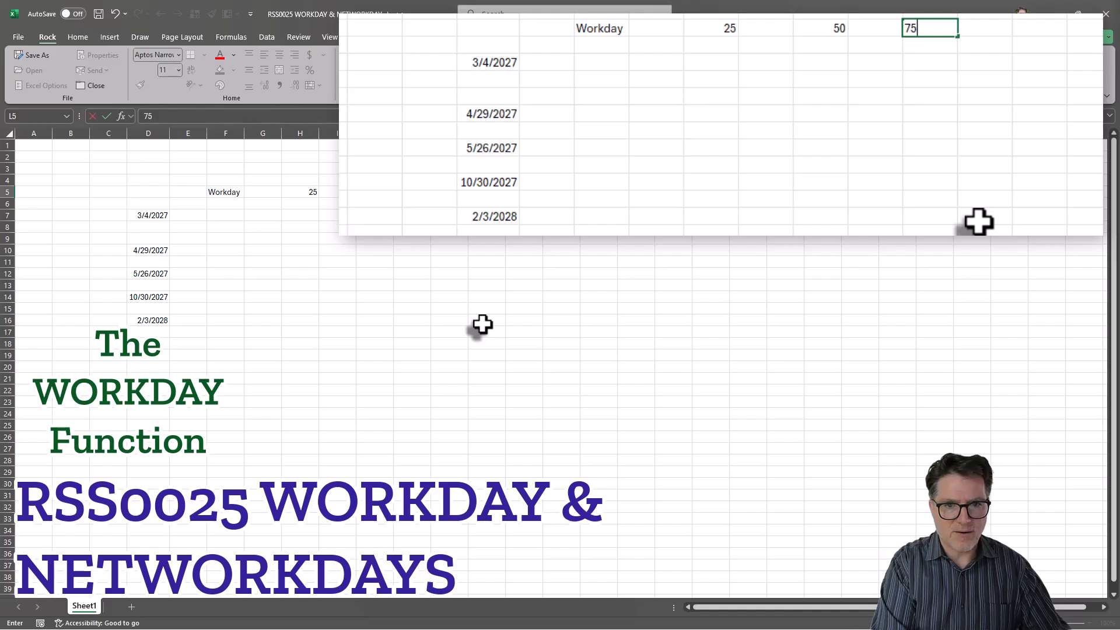
key(Tab)
key(Tab)
text(100)
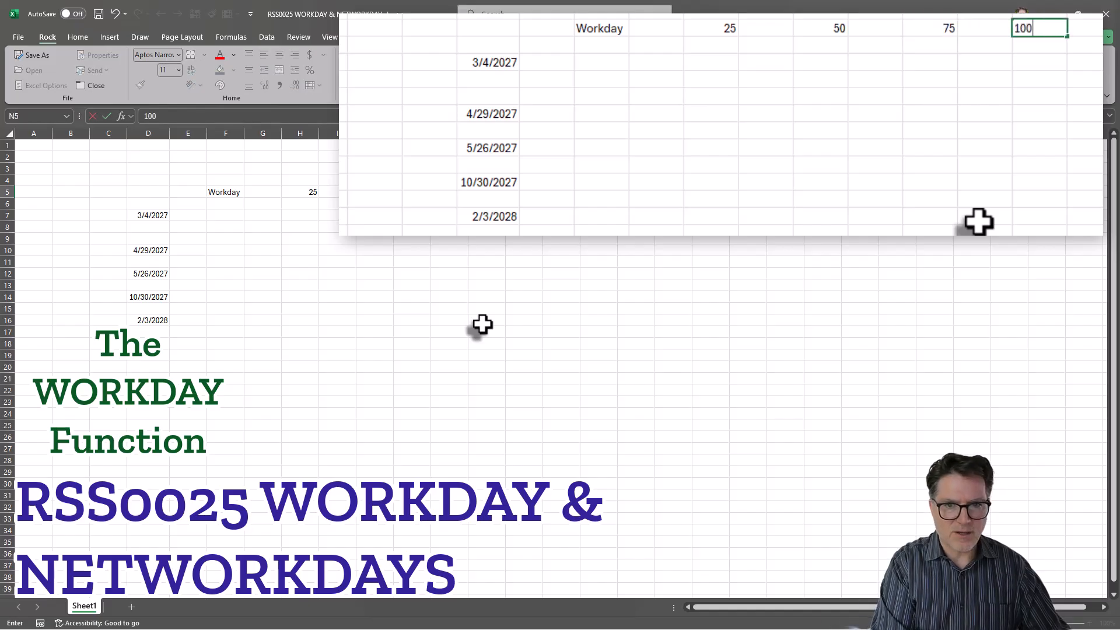
key(Tab)
- Build =WORKDAY($D7,H$5 in H7, anchoring the start-date column and day-count row
click(301, 213)
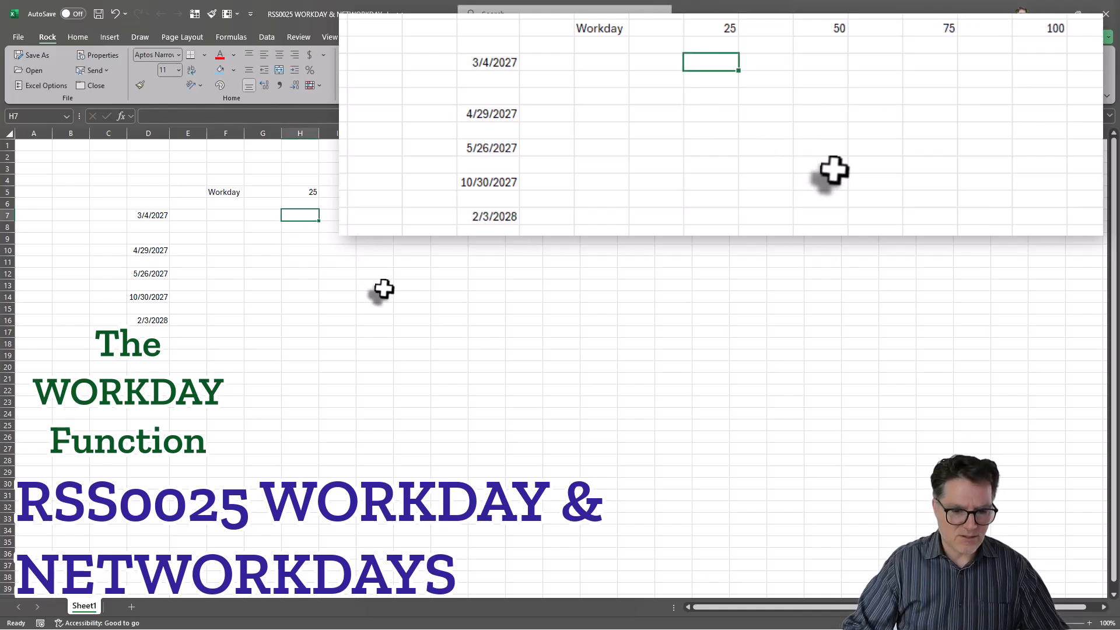
text(=work)
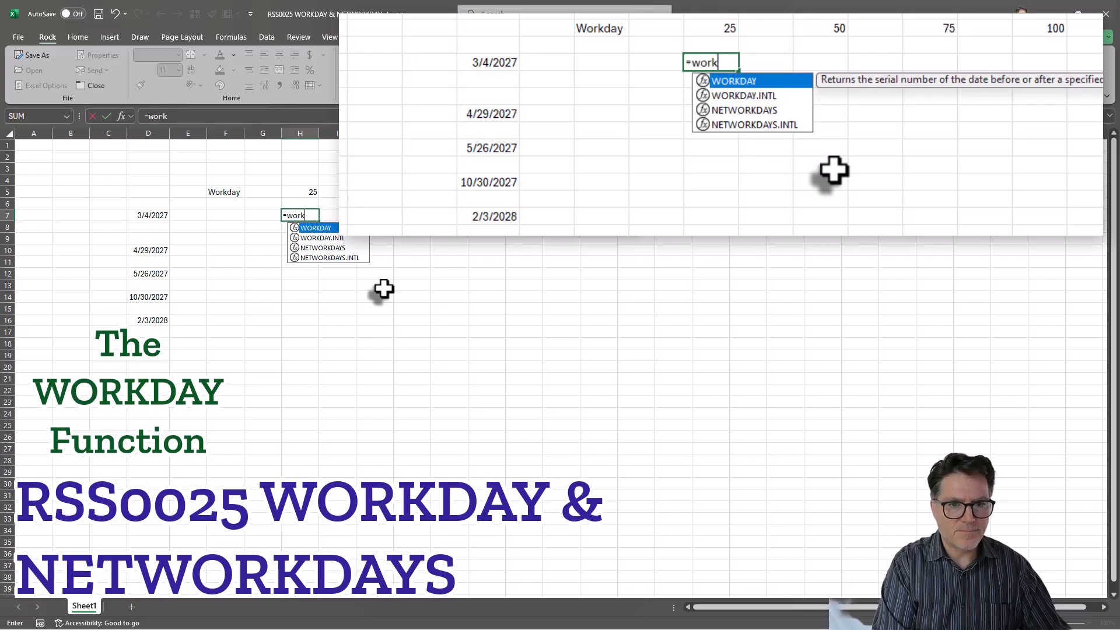
key(Tab)
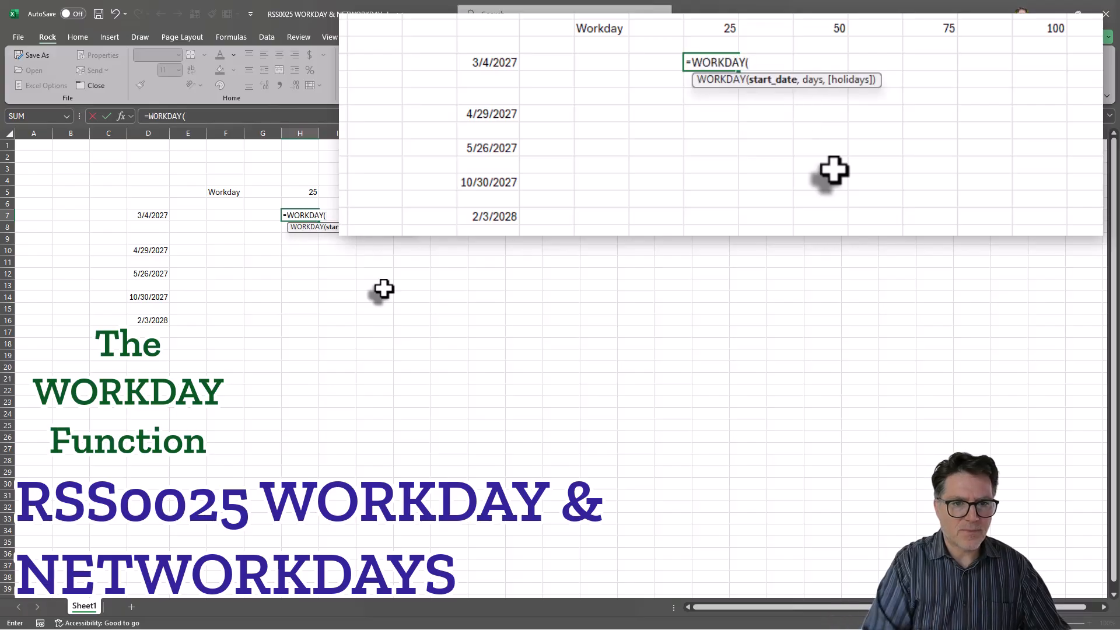
click(150, 217)
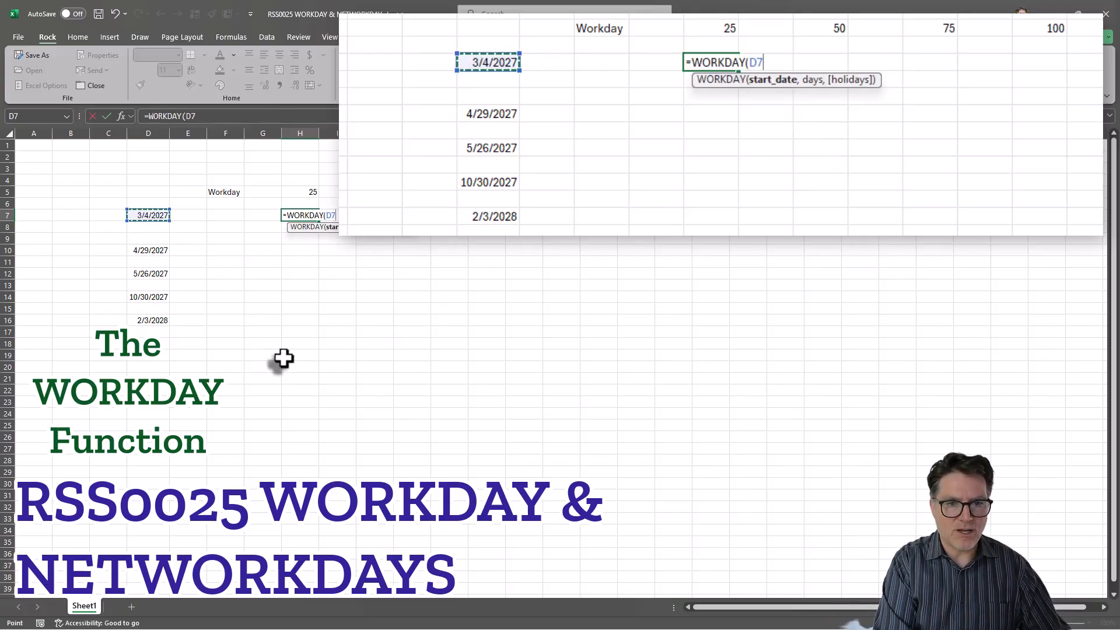
text(,)
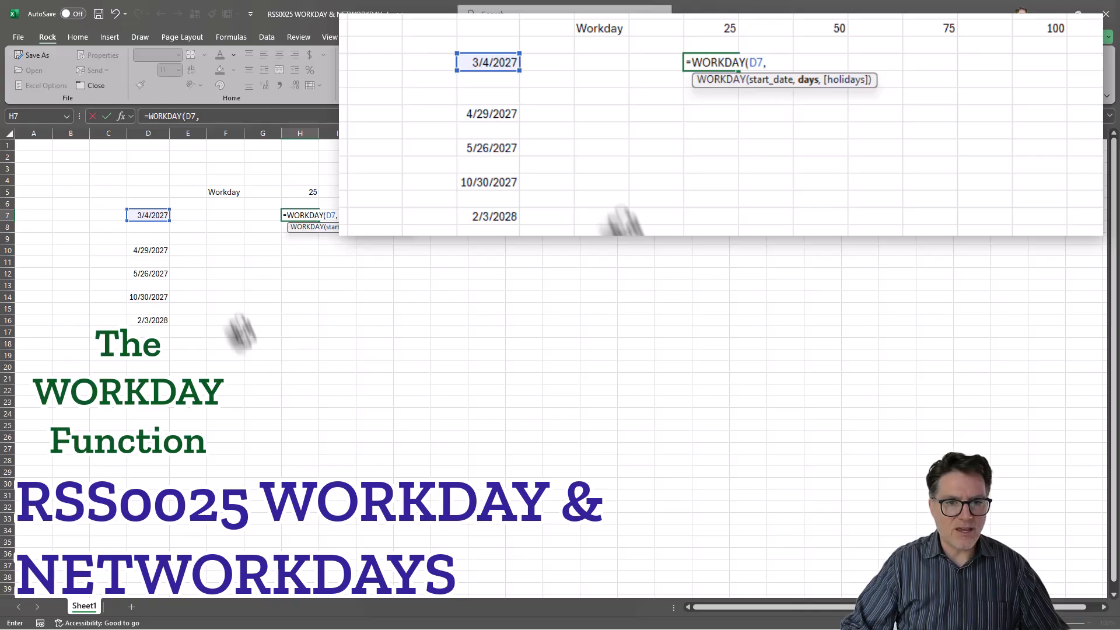
click(298, 191)
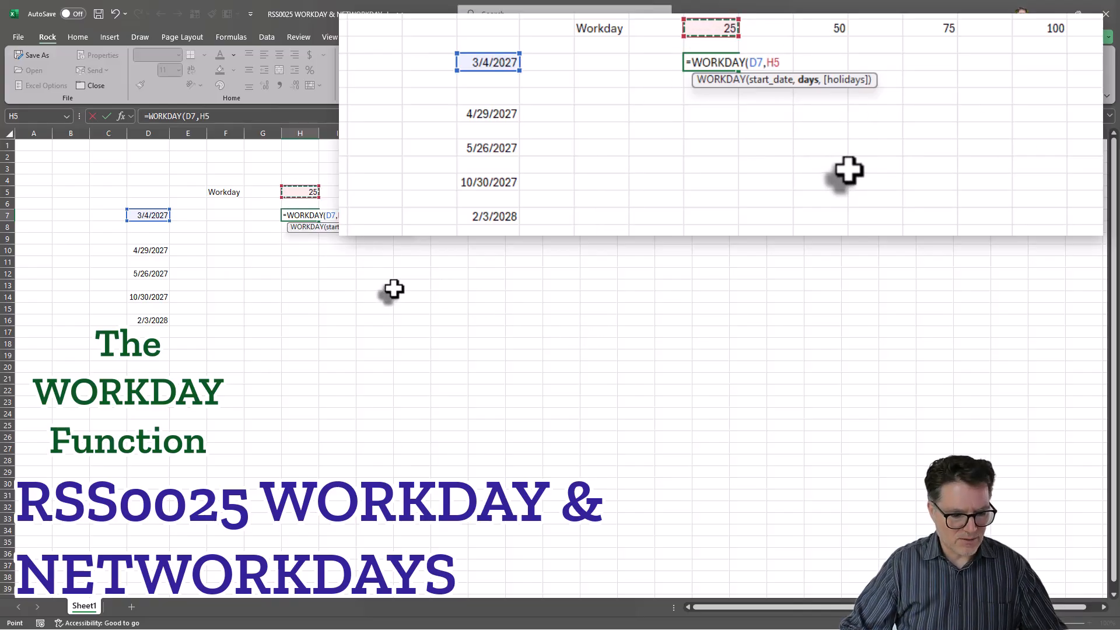
key(F4)
key(F4)
double_click(329, 215)
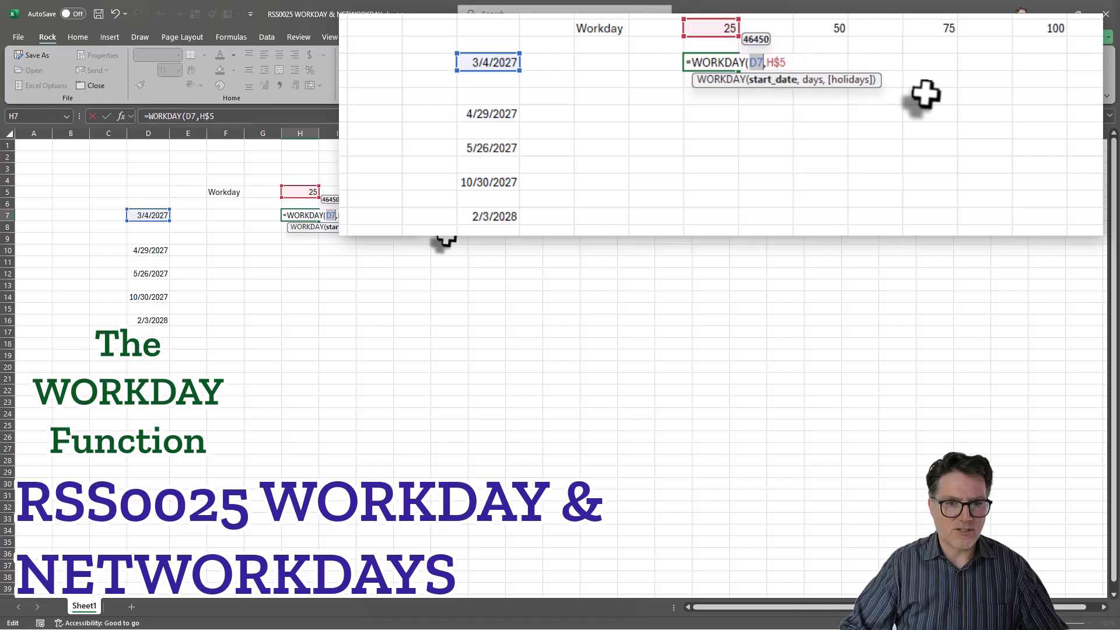
key(F4)
key(F4)
key(F4)
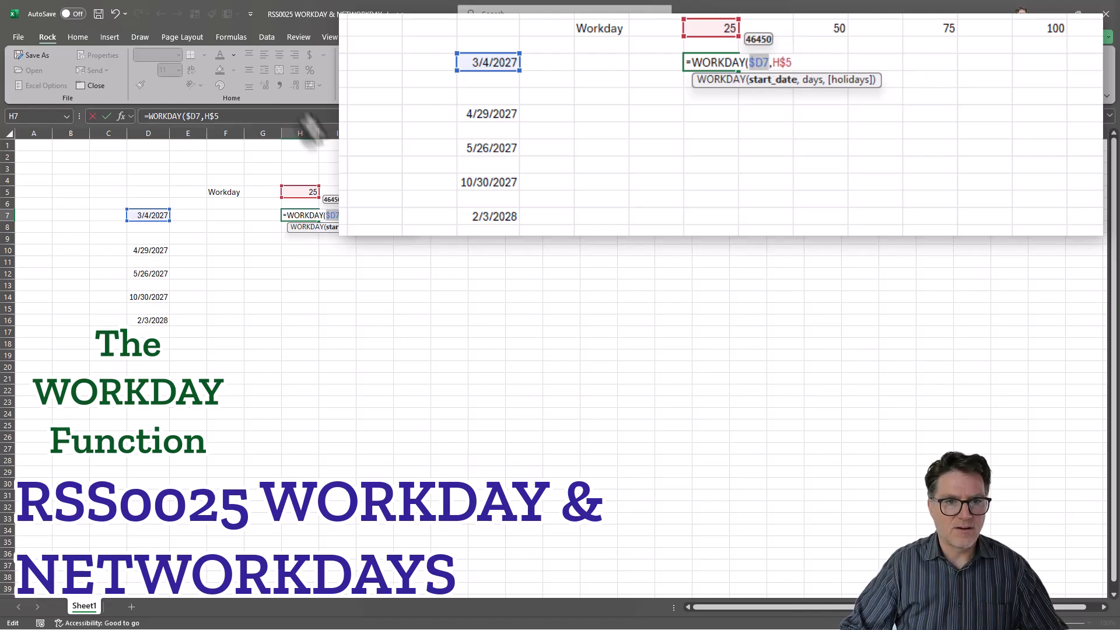
click(266, 117)
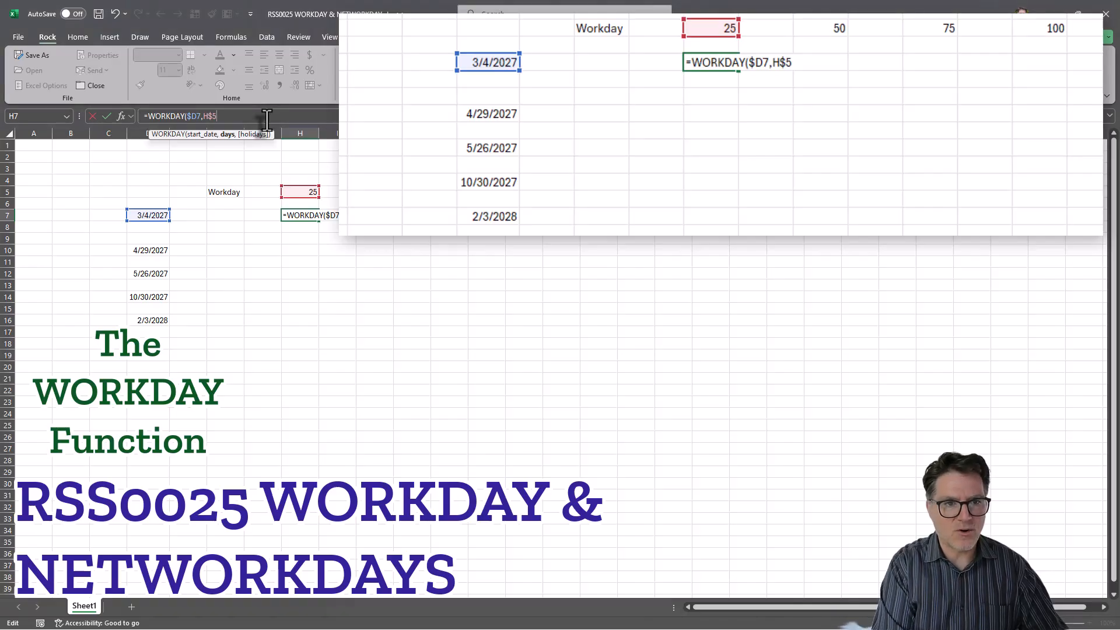
- Commit the H7 WORKDAY formula and format H7 as a date
text())
key(Return)
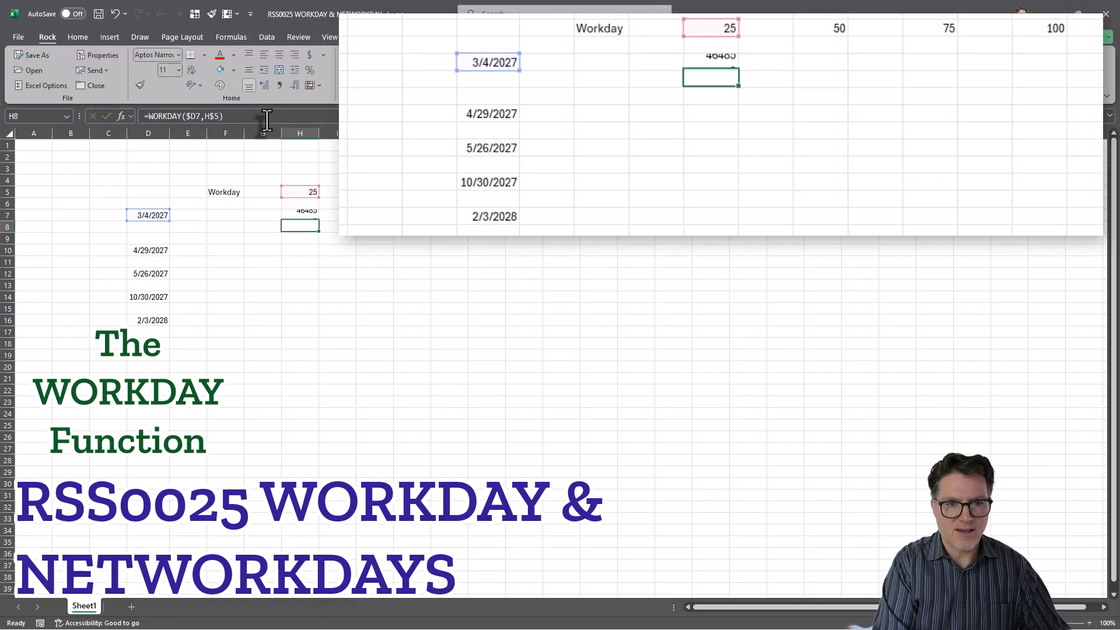
click(314, 214)
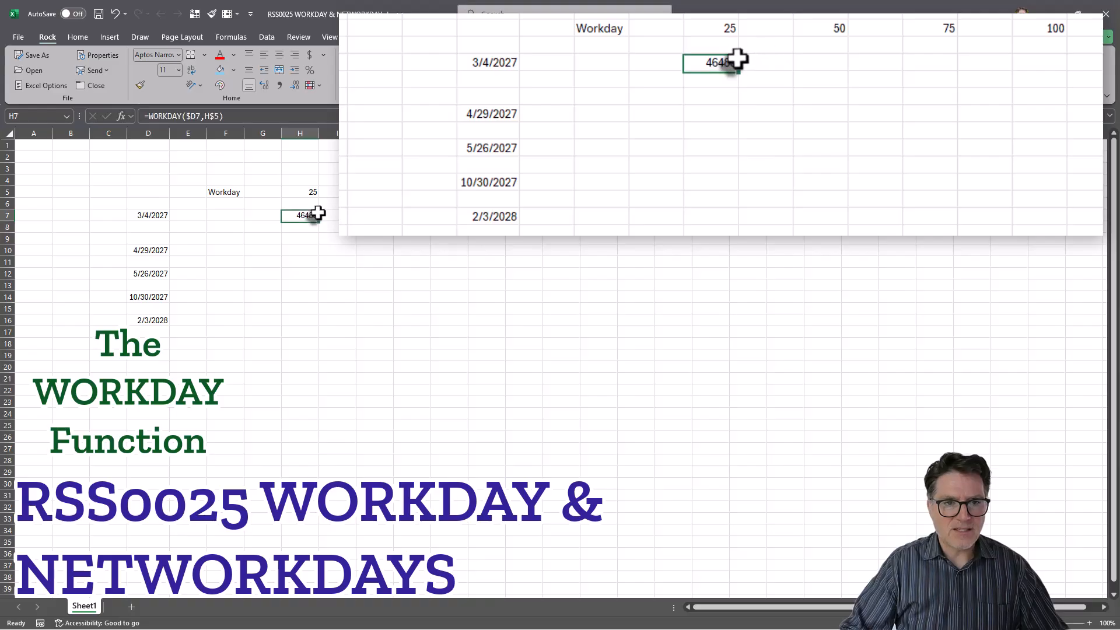
key(ctrl+1)
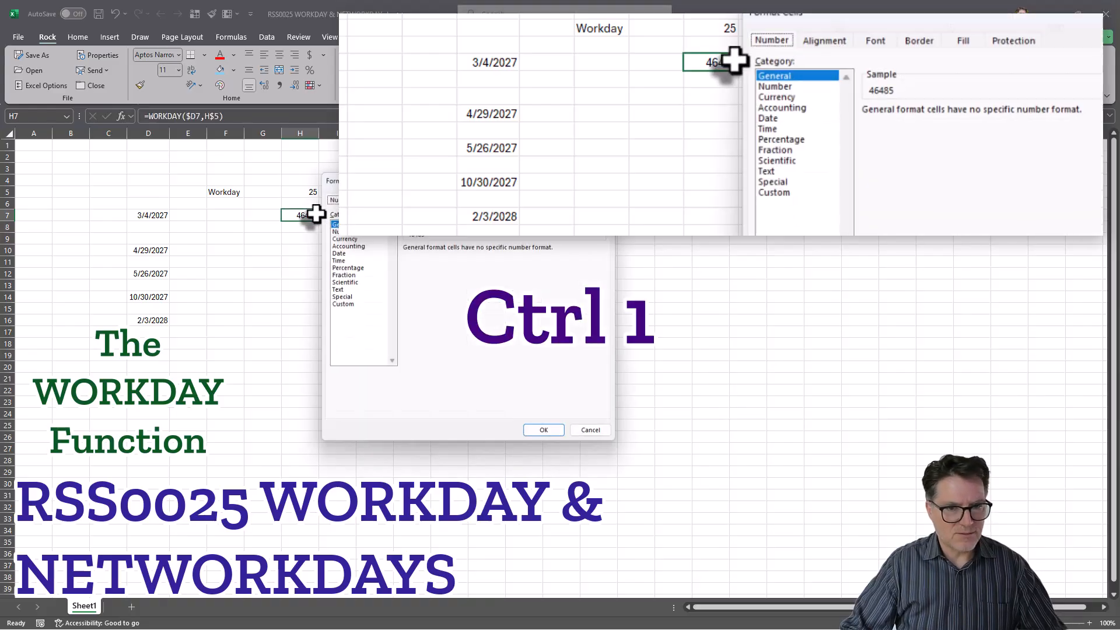
click(344, 251)
click(549, 437)
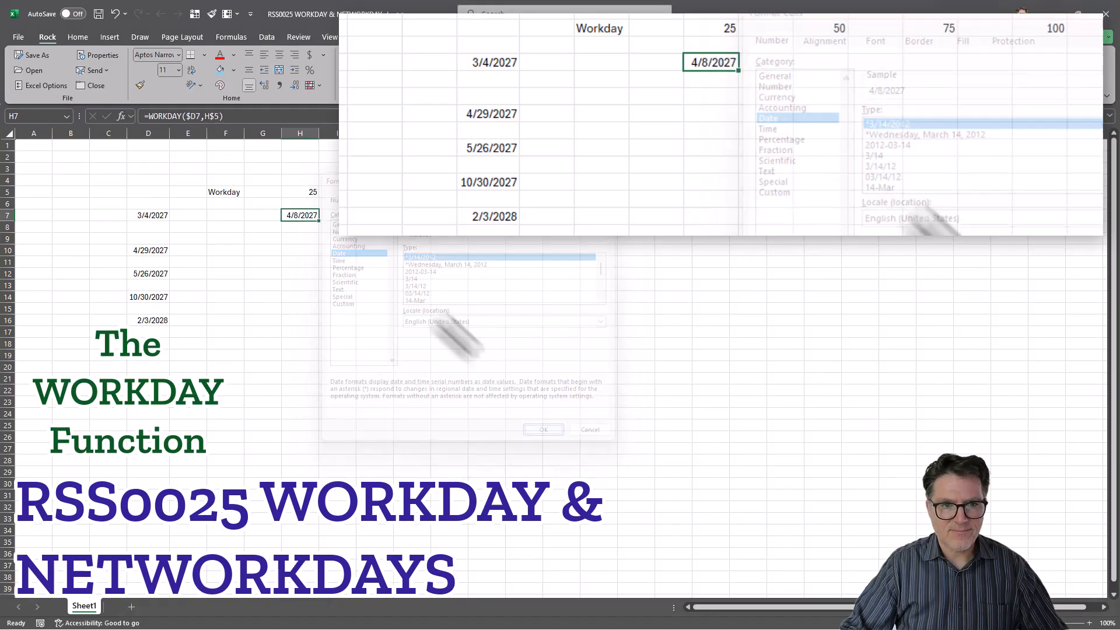
- Copy the H7 formula into J7, L7 and N7
key(ctrl+c)
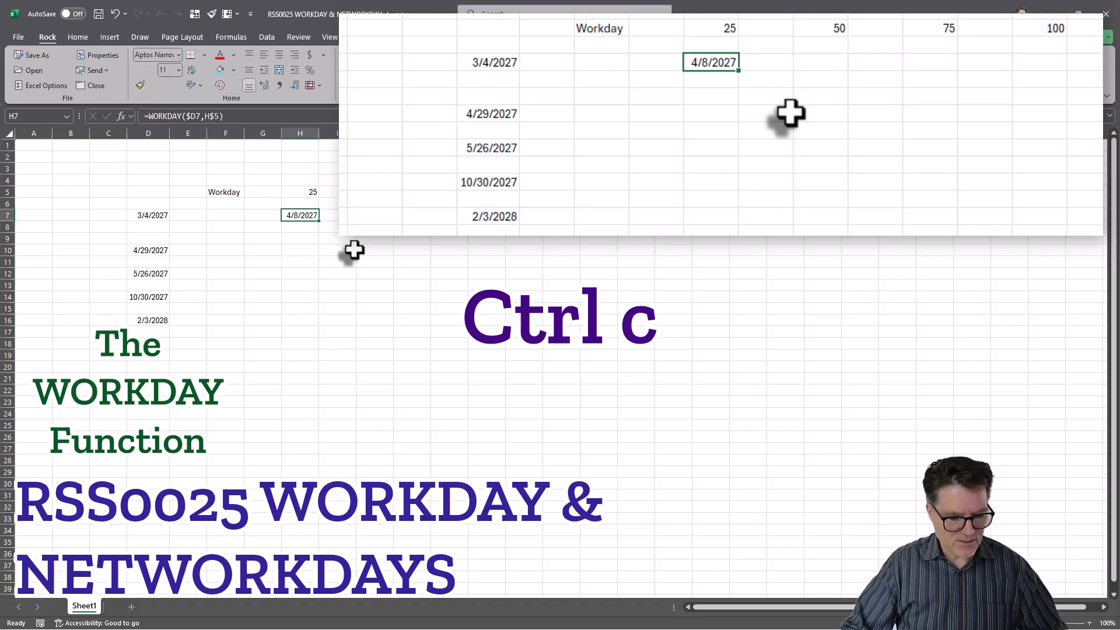
click(374, 217)
key(ctrl+v)
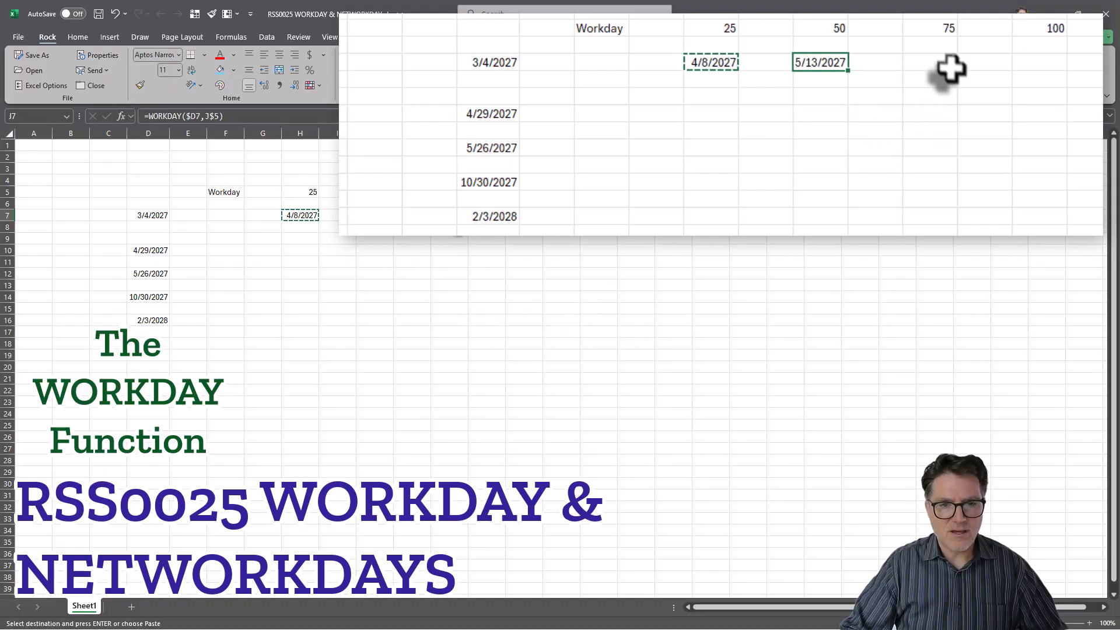
click(452, 215)
key(ctrl+v)
click(529, 214)
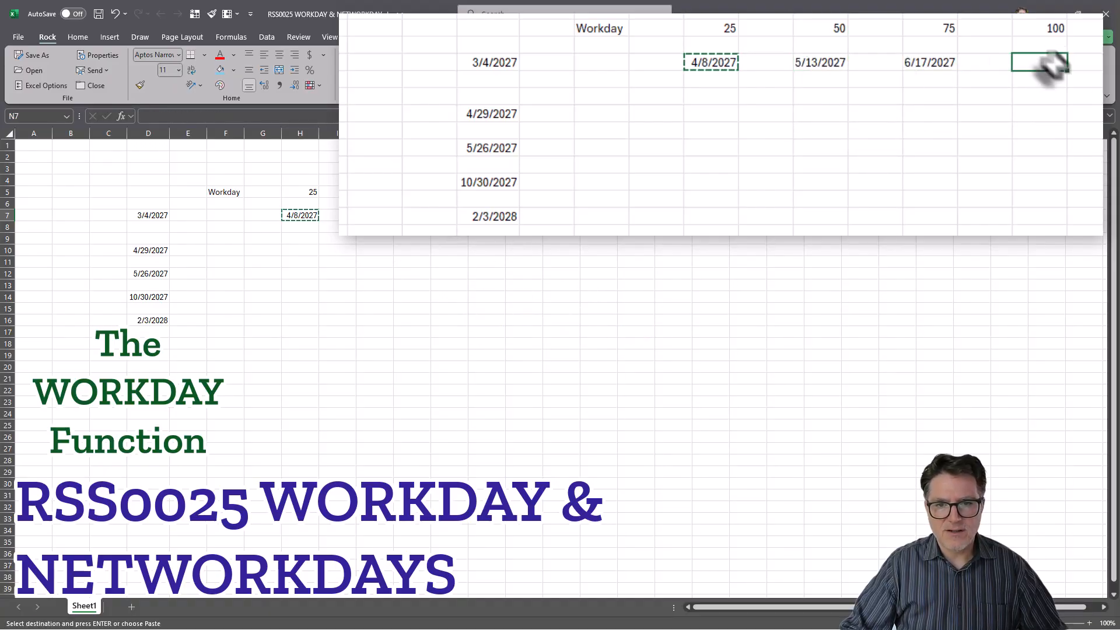
key(ctrl+v)
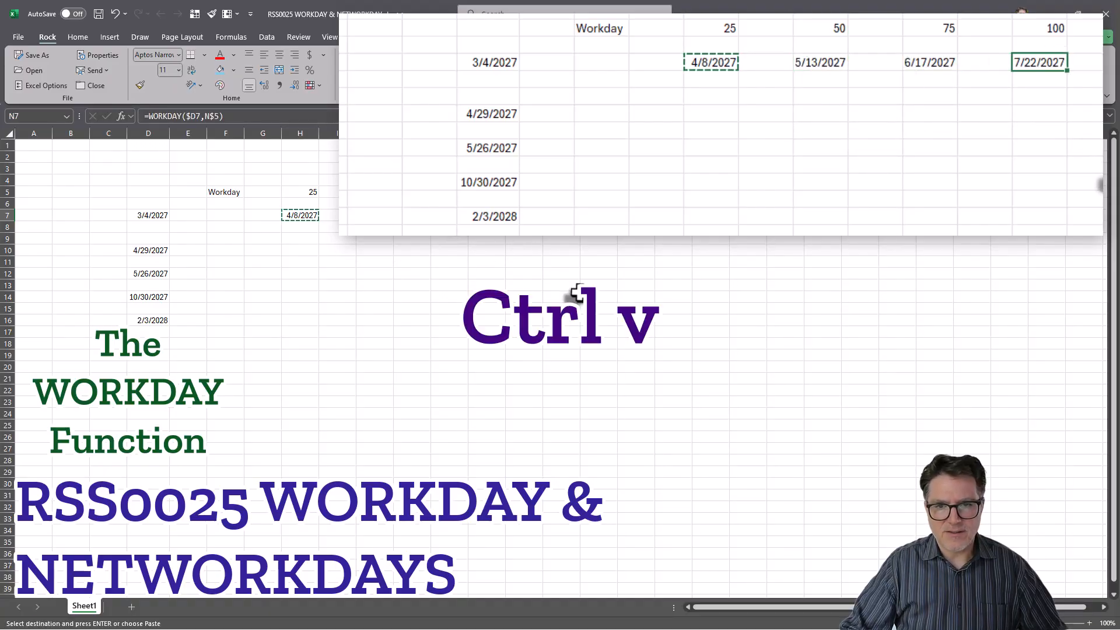
- Check the WORKDAY formulas in H7, J7 and L7
click(300, 216)
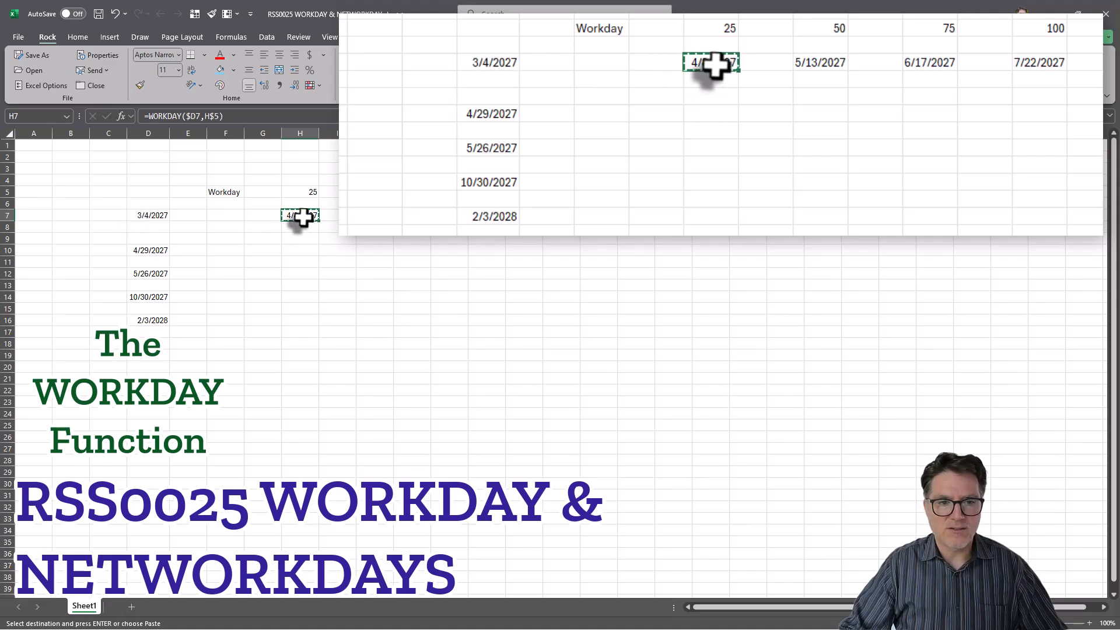
click(834, 65)
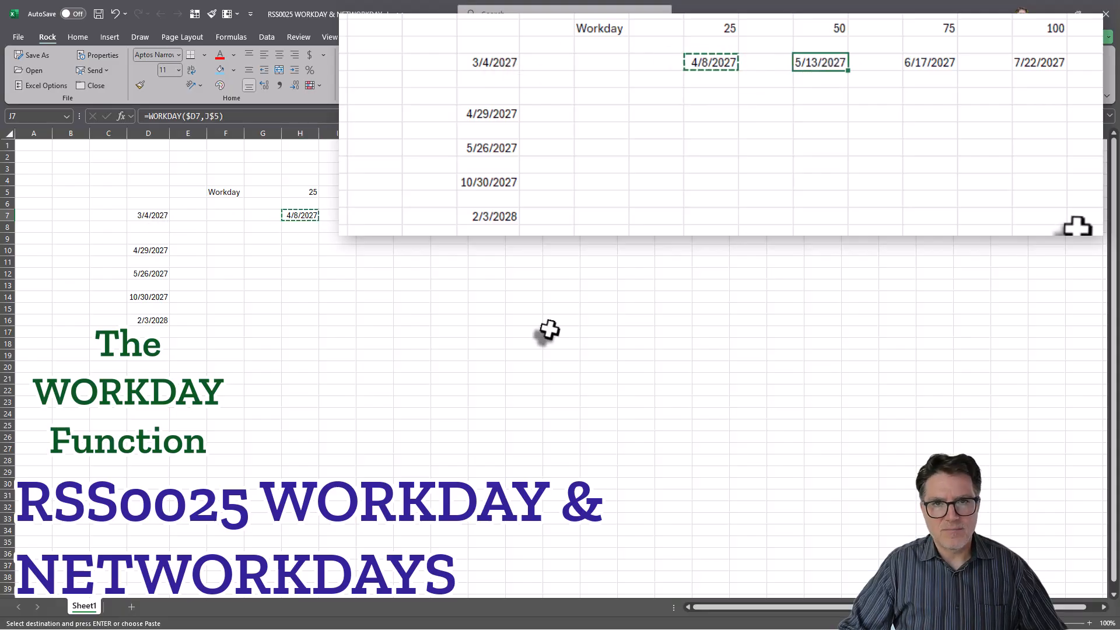
click(945, 62)
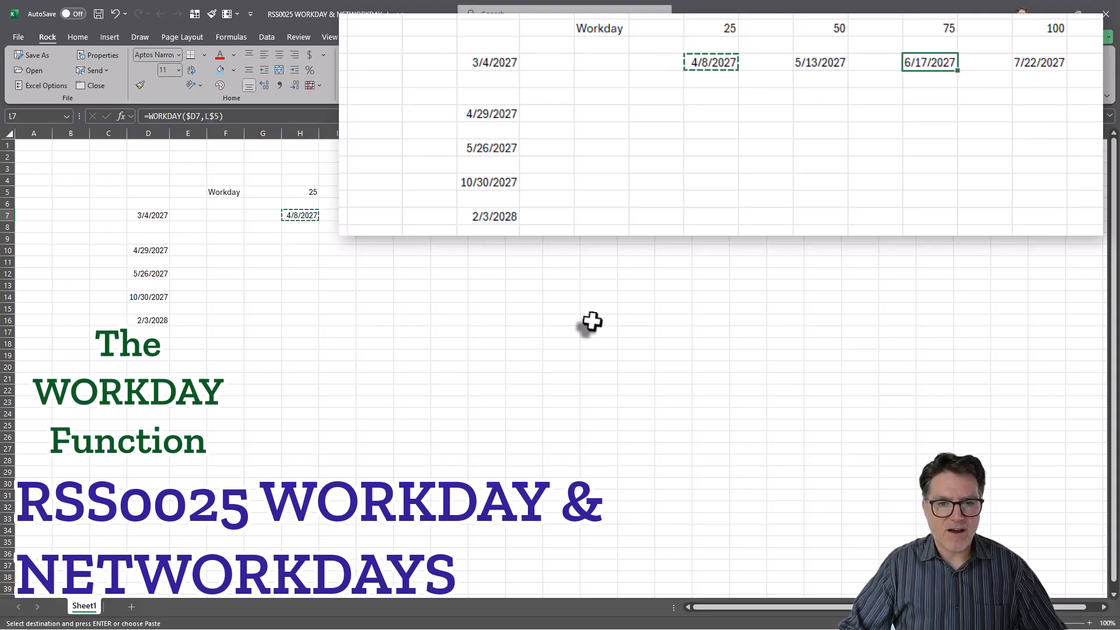
- Copy the H7:N7 WORKDAY formulas into rows 10, 12, 14 and 16
click(1050, 61)
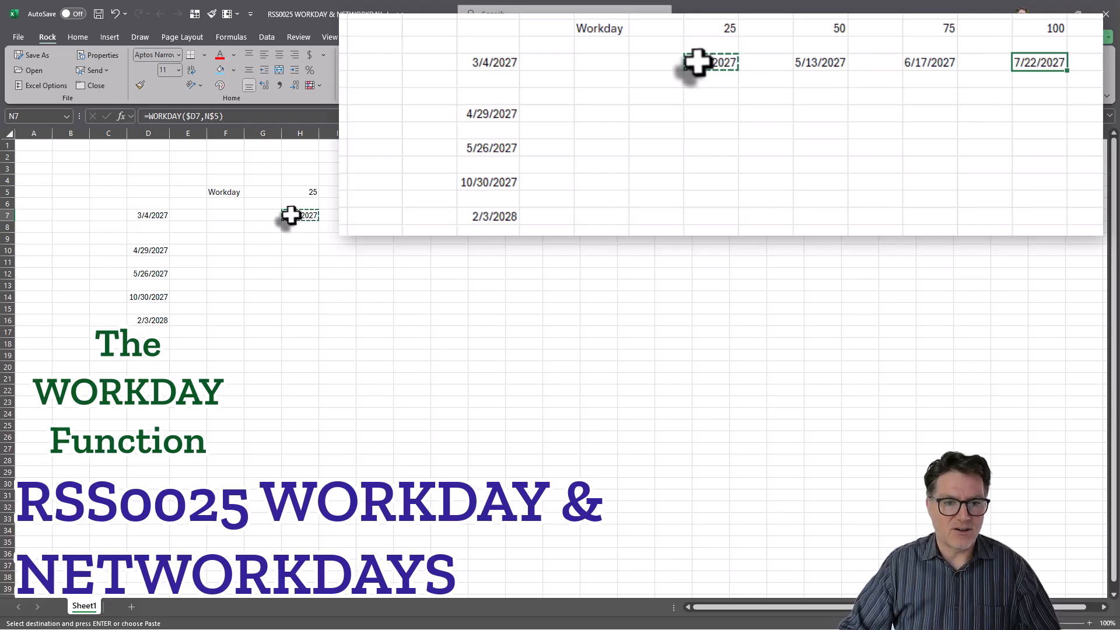
drag(290, 216, 524, 216)
key(ctrl+c)
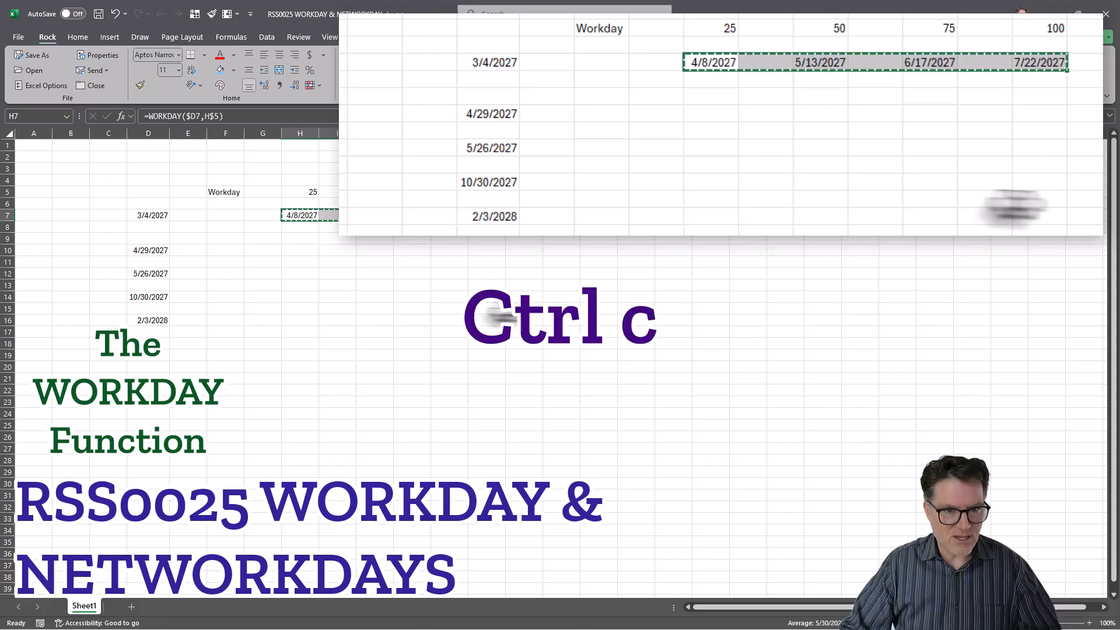
click(299, 252)
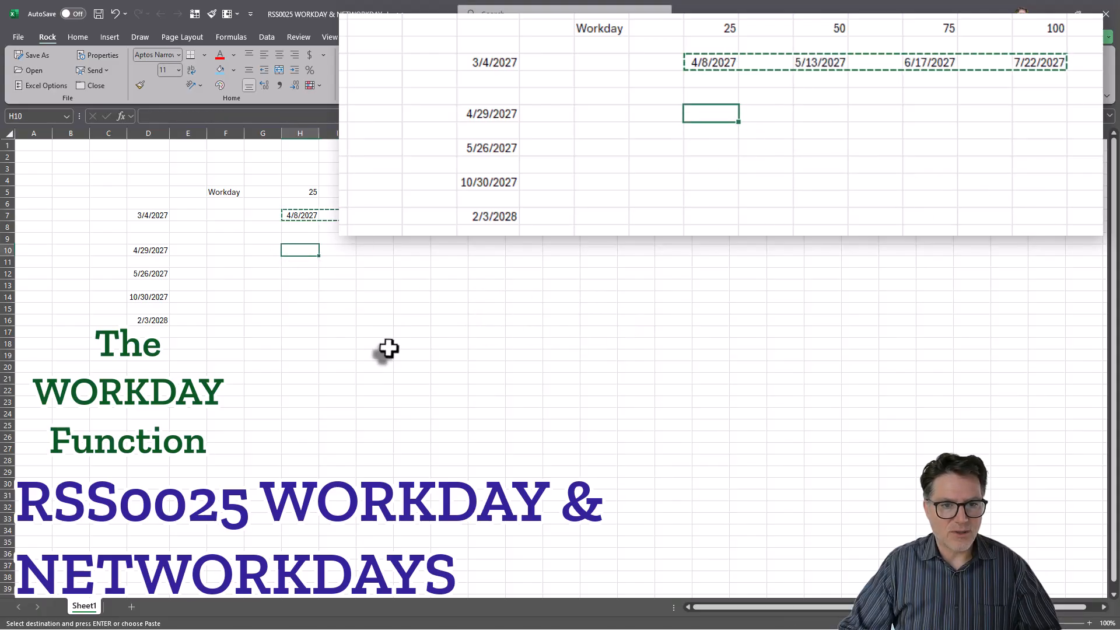
key(ctrl+v)
click(300, 274)
key(ctrl+v)
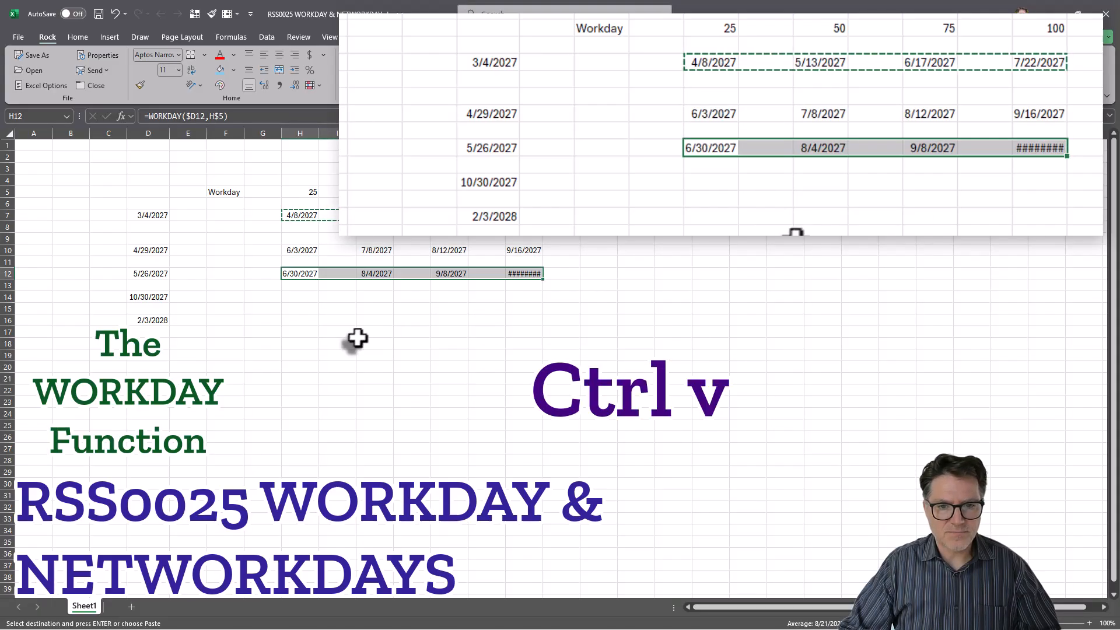
click(305, 296)
key(ctrl+v)
click(303, 320)
key(ctrl+v)
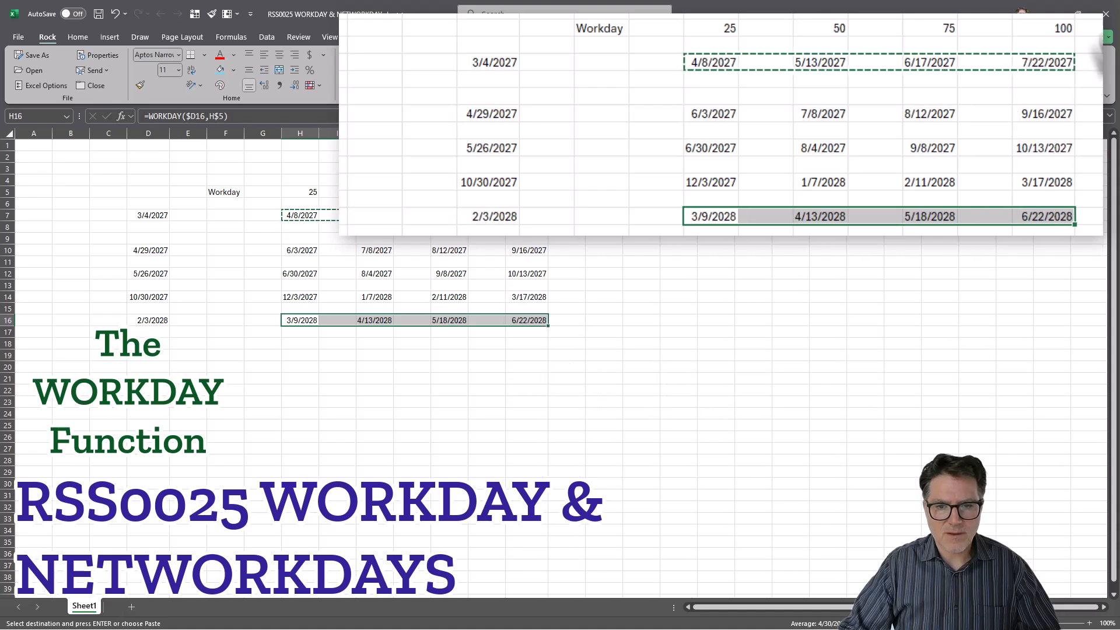
- Check the pasted formula in H12 against the day count in H5 and the formula in H7
click(299, 273)
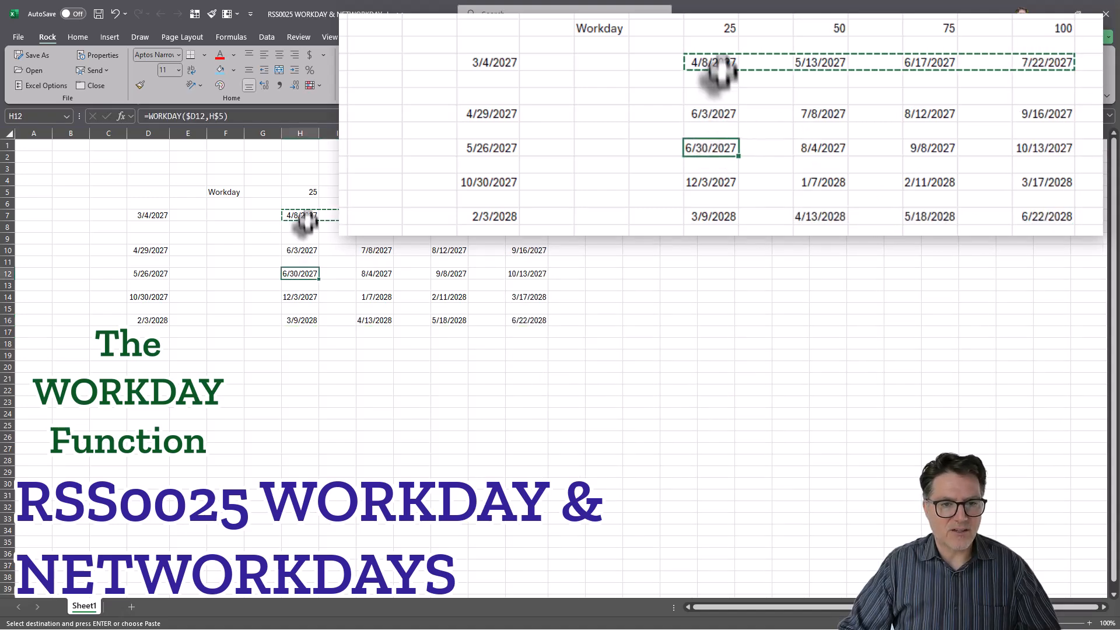
click(301, 194)
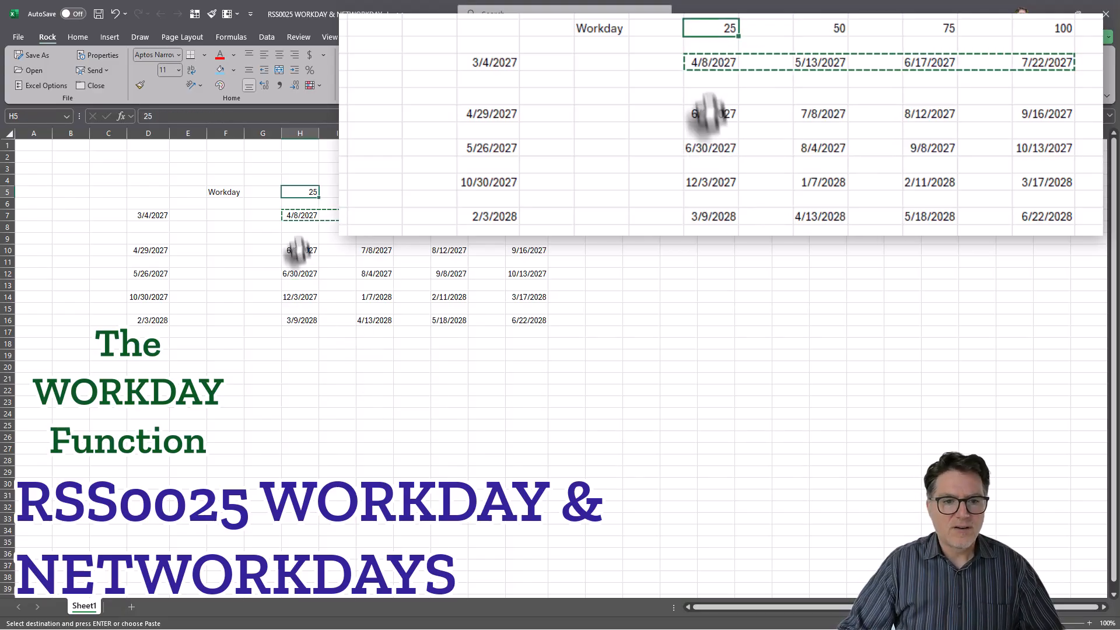
key(Down)
key(Down)
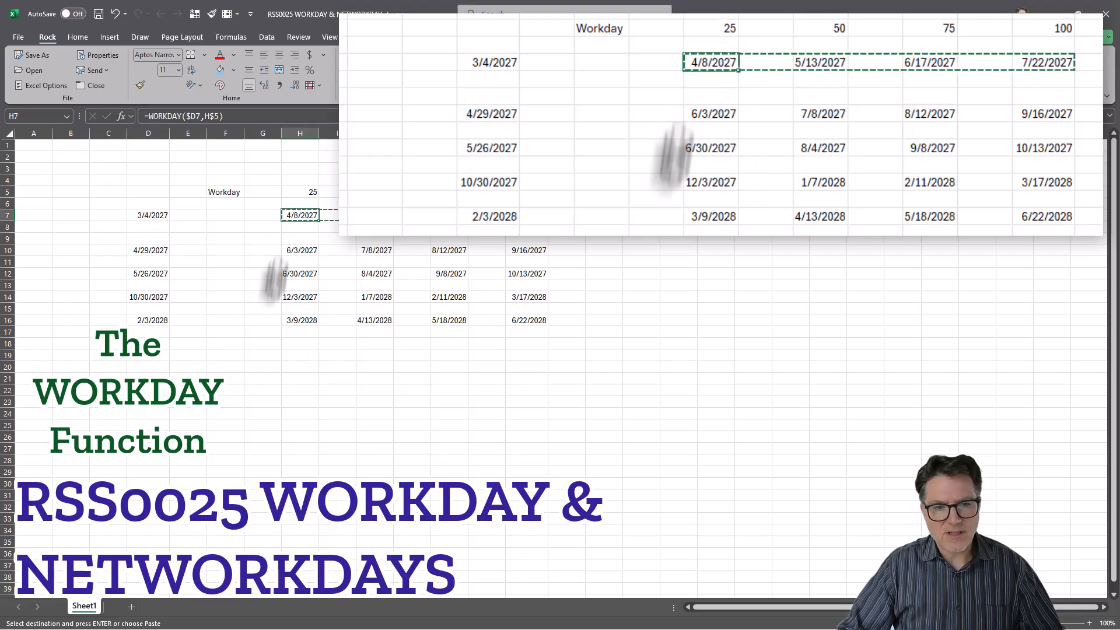
click(60, 217)
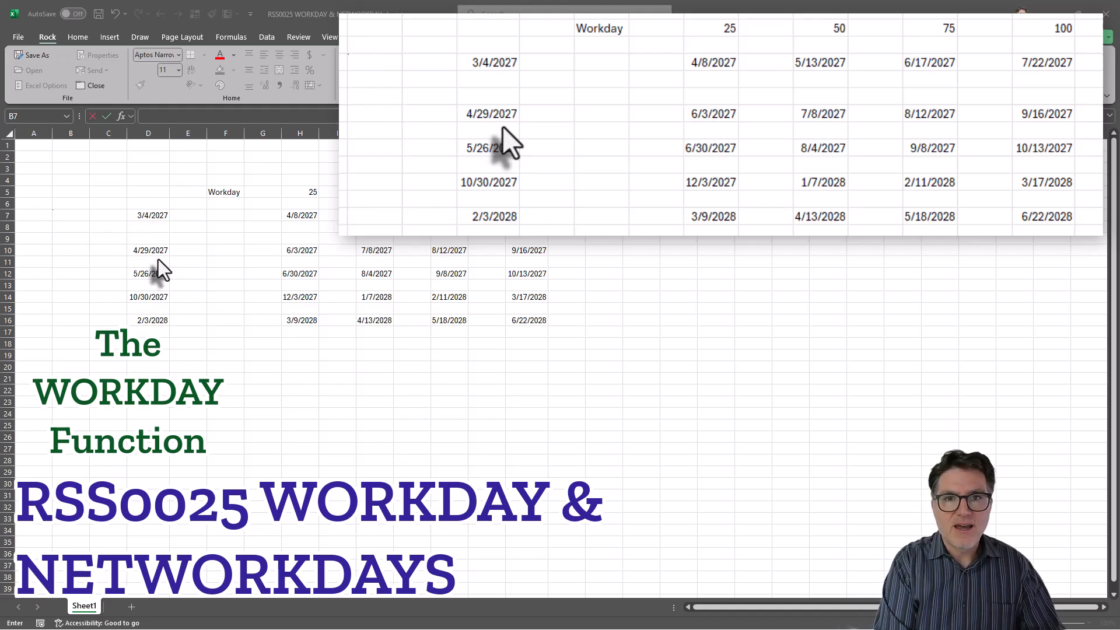
- Enter holidays 1/18/2027, 2/15/2027, 3/28/2027, 5/31/2027, 9/6/2027, 11/25/2027 and 12/25/2027 in B7:B13
click(70, 216)
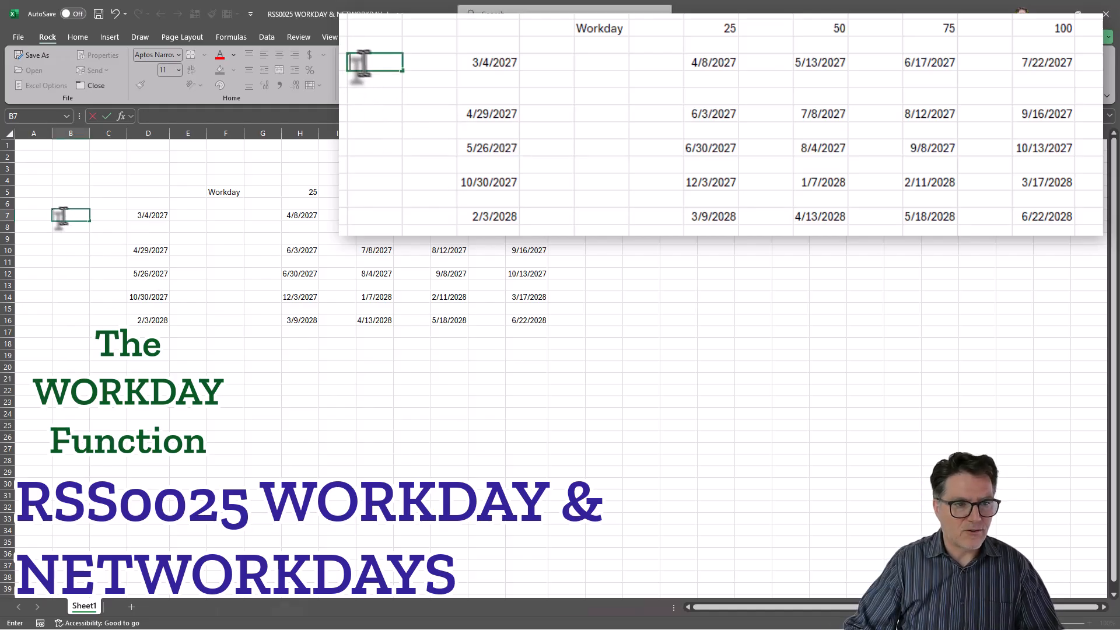
text(1/18/2027)
key(Return)
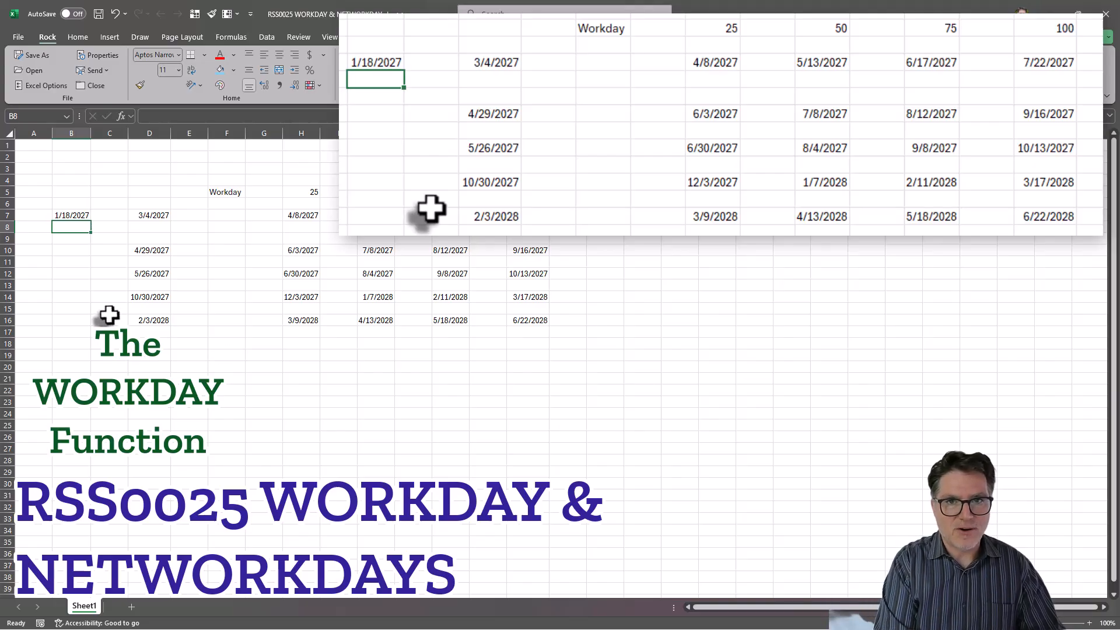
text(2/15/2027)
key(Return)
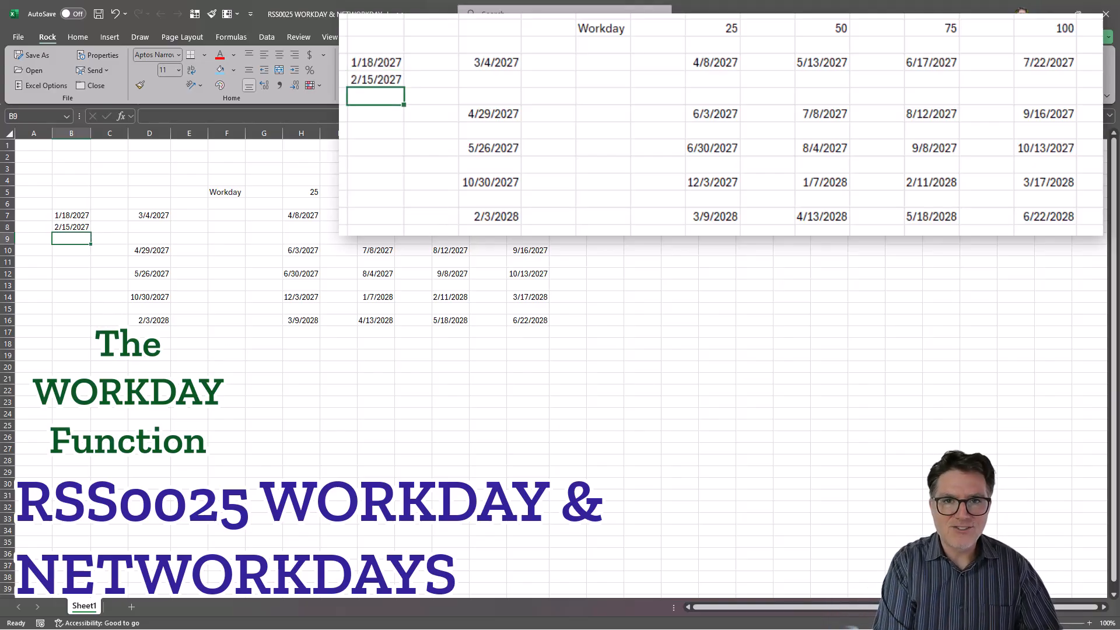
text(3/28/2027)
key(Return)
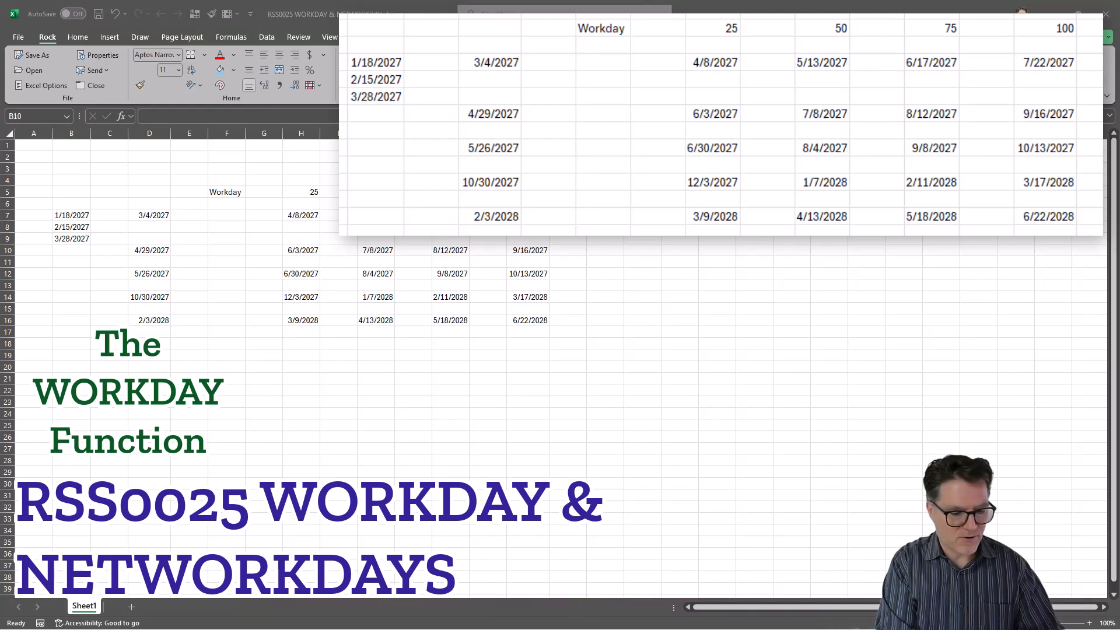
text(5/31/2027)
key(Return)
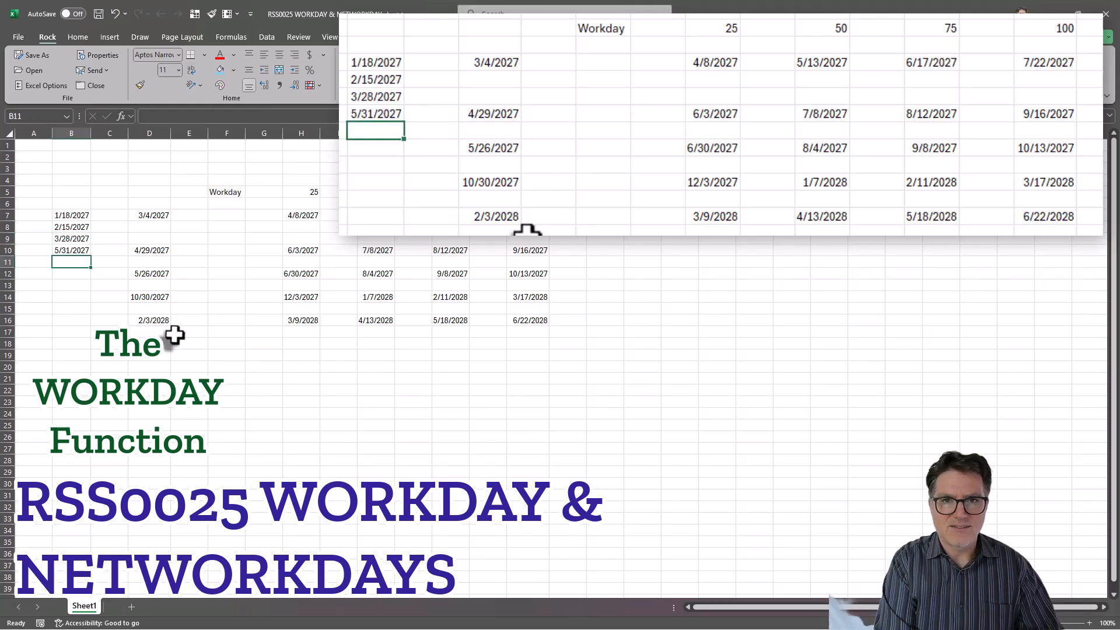
text(9/6/2027)
key(Return)
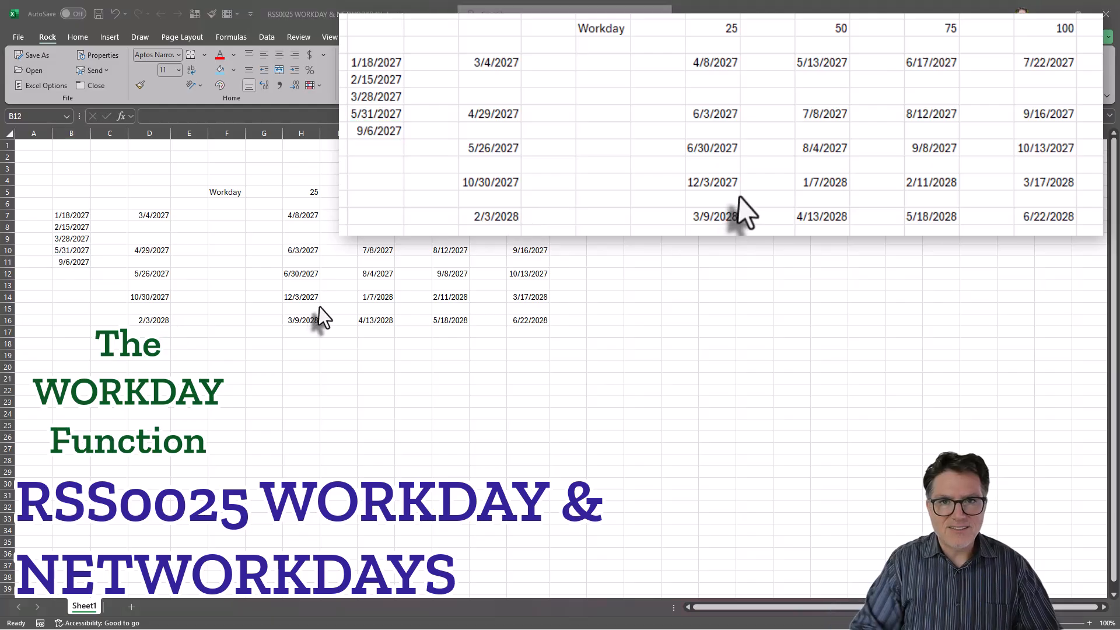
text(11/25/2027)
key(Return)
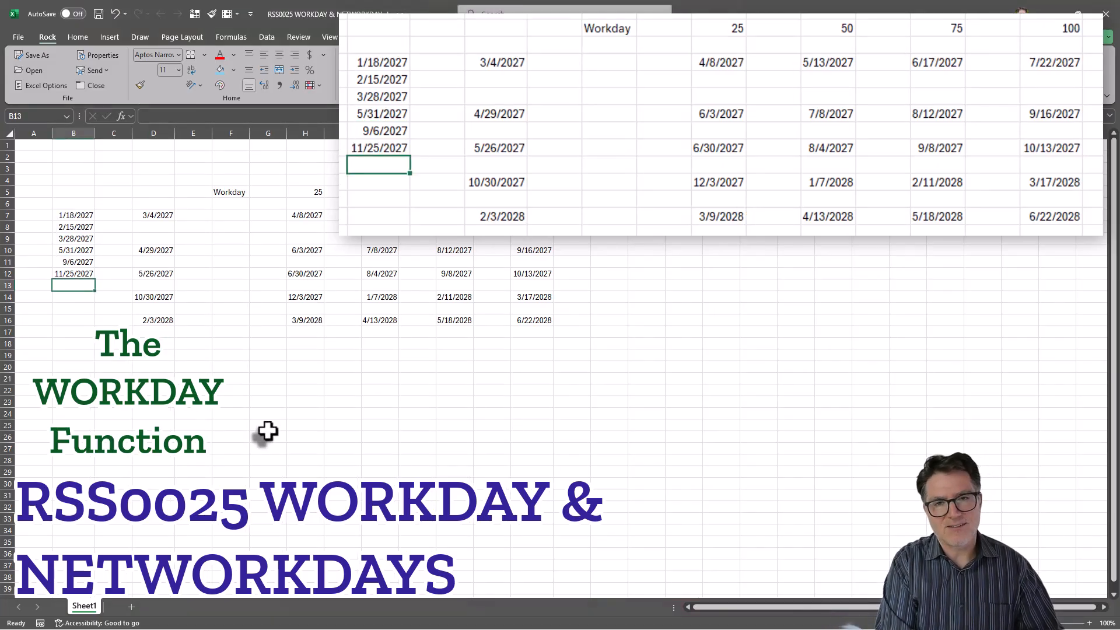
text(12/)
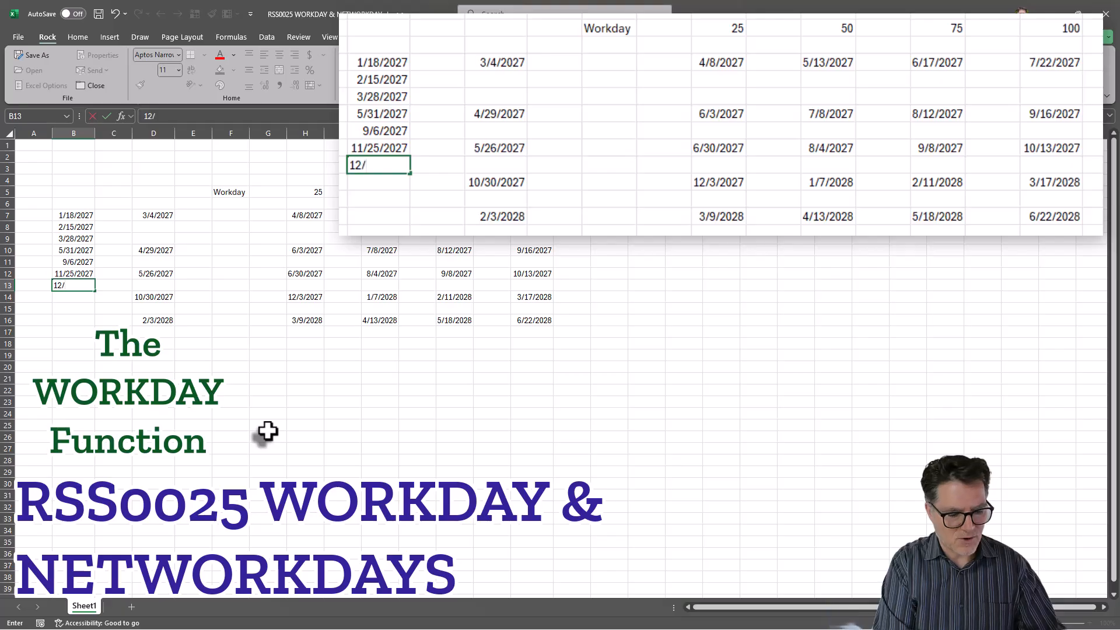
text(25/2027)
key(Return)
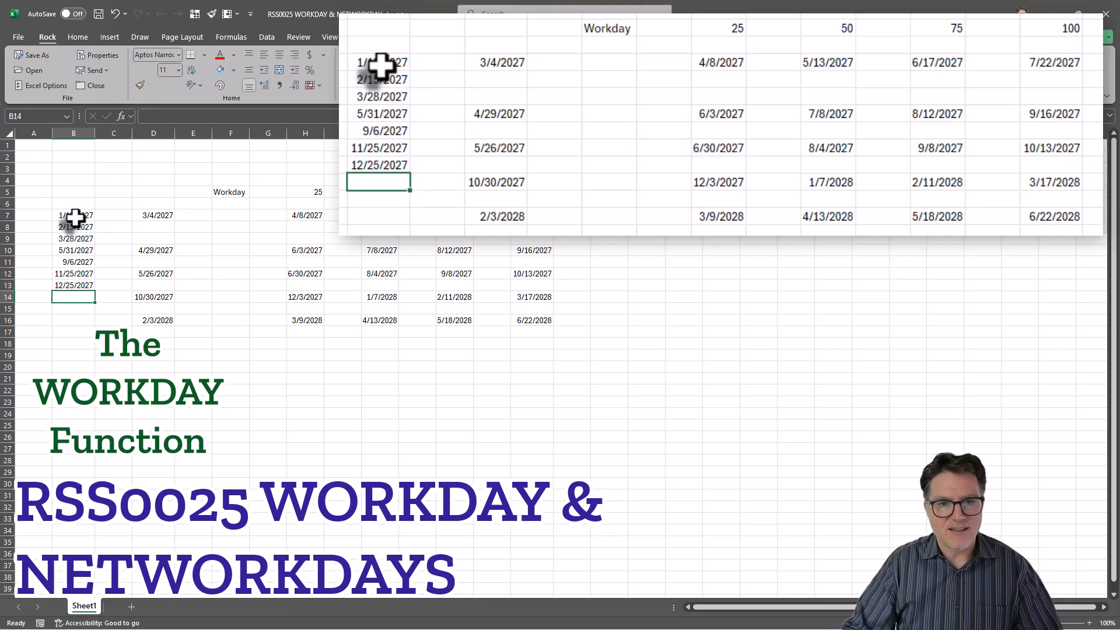
- Add the absolute holiday range $B$7:$B$13 as the third argument of H7's WORKDAY formula
click(297, 214)
click(219, 115)
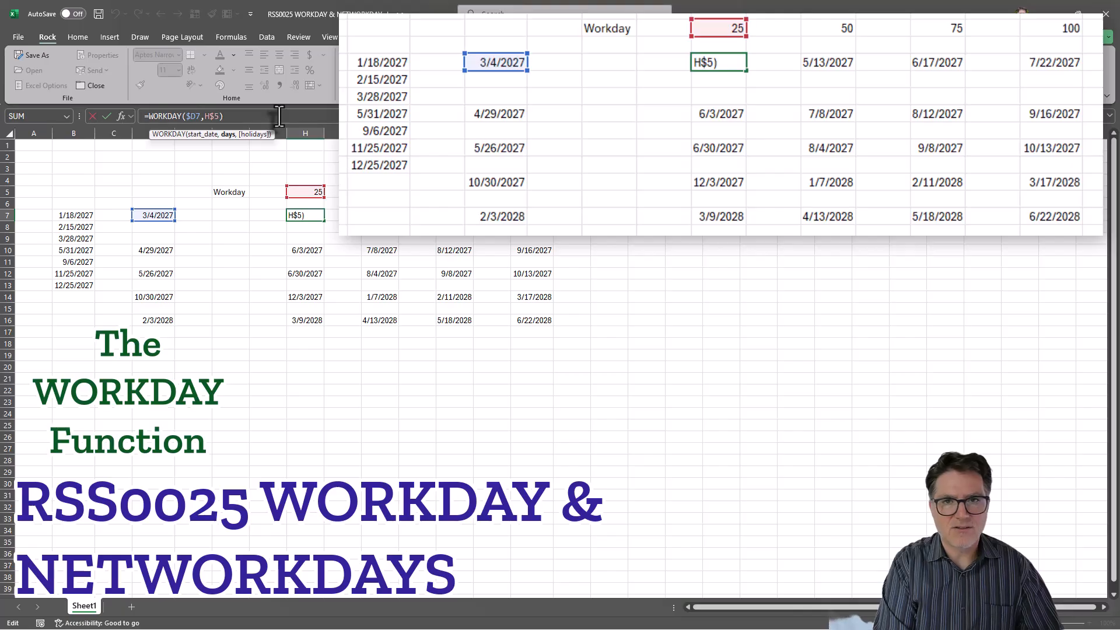
text(,)
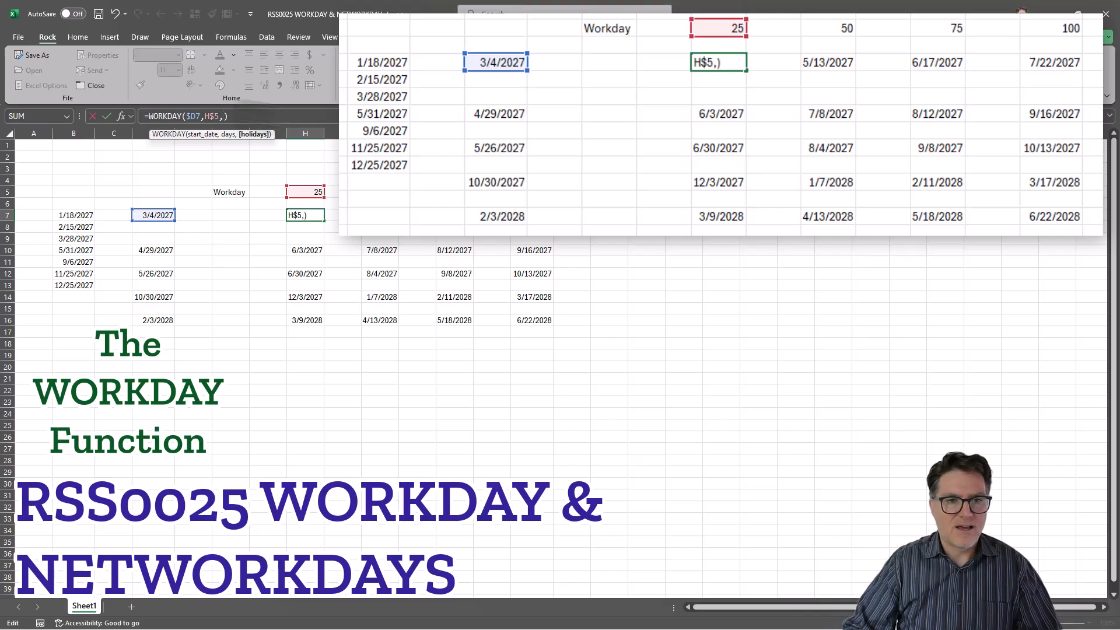
drag(74, 217, 83, 285)
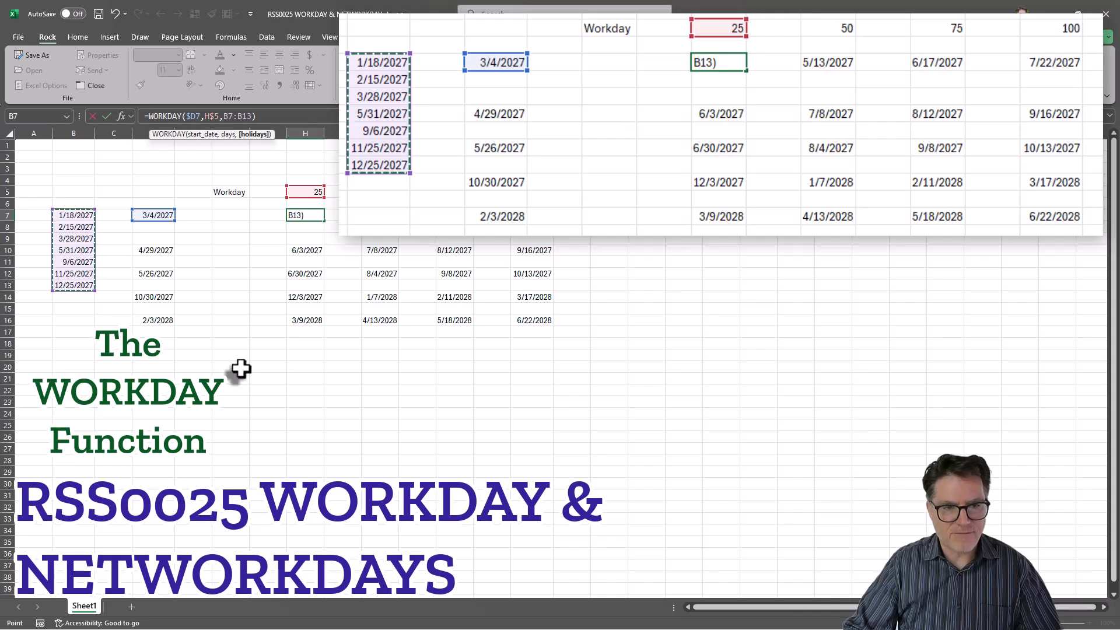
key(F4)
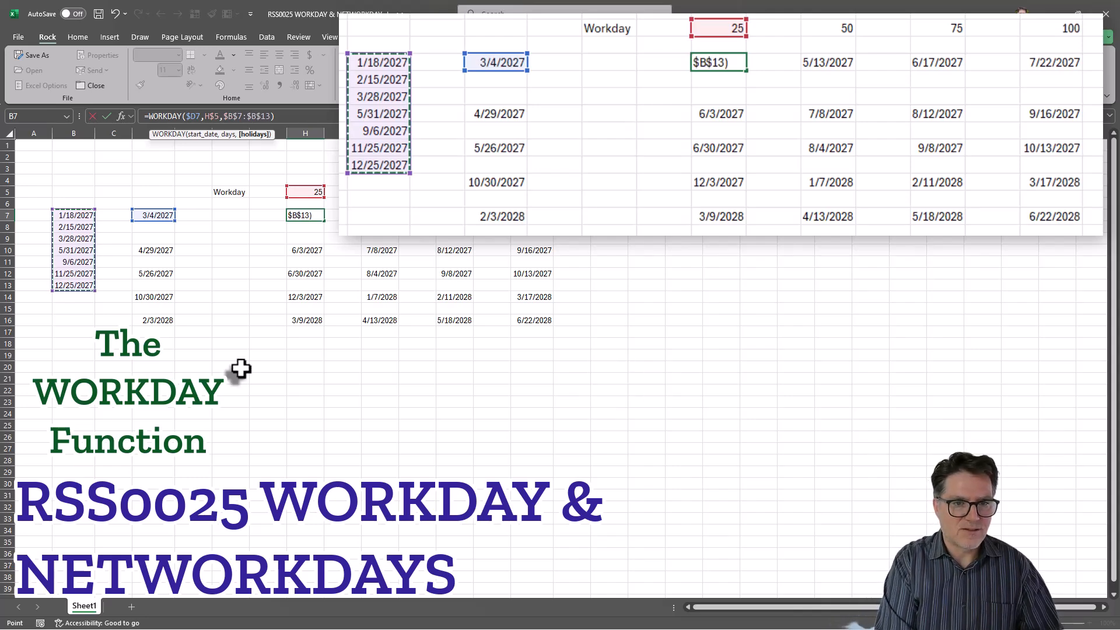
key(Return)
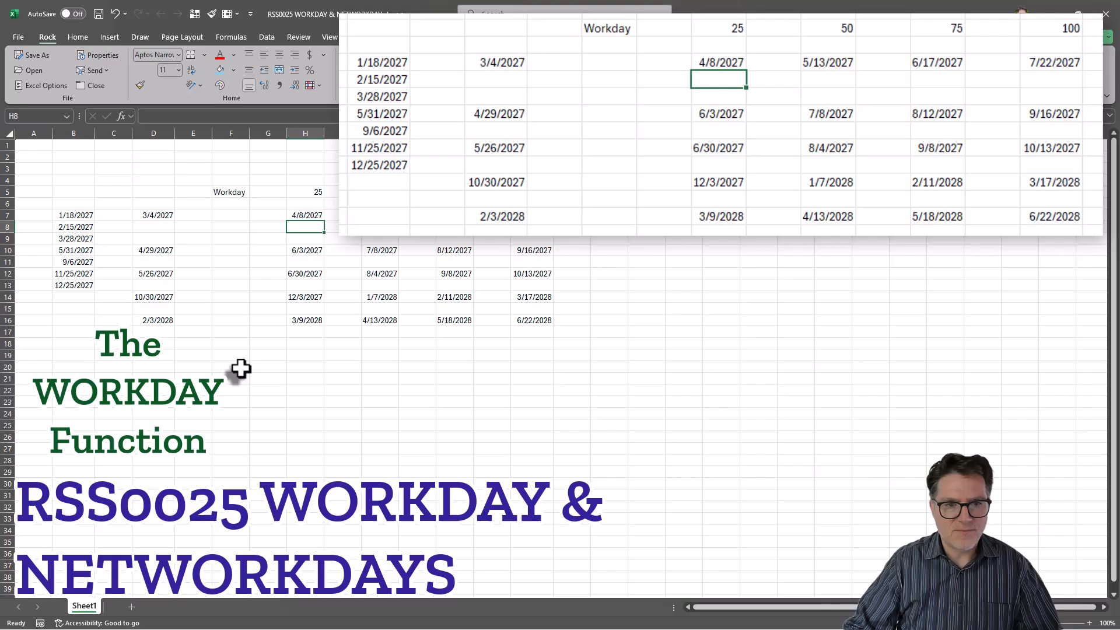
click(306, 214)
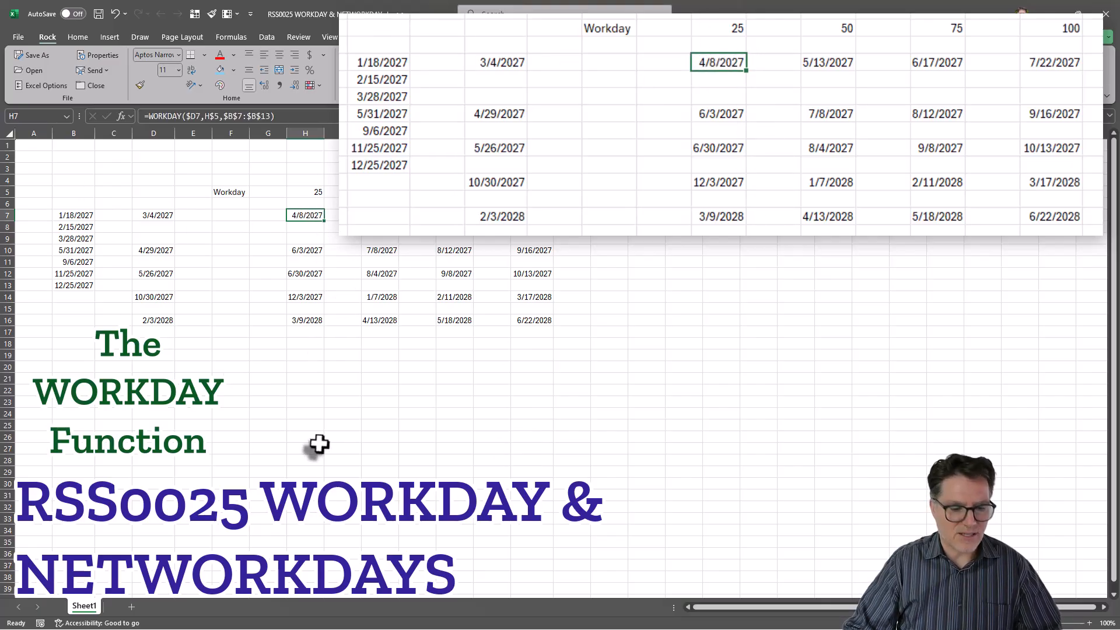
- Copy the holiday-aware H7 formula into J7 and L7, so L7 reads 6/18/2027
key(ctrl+z)
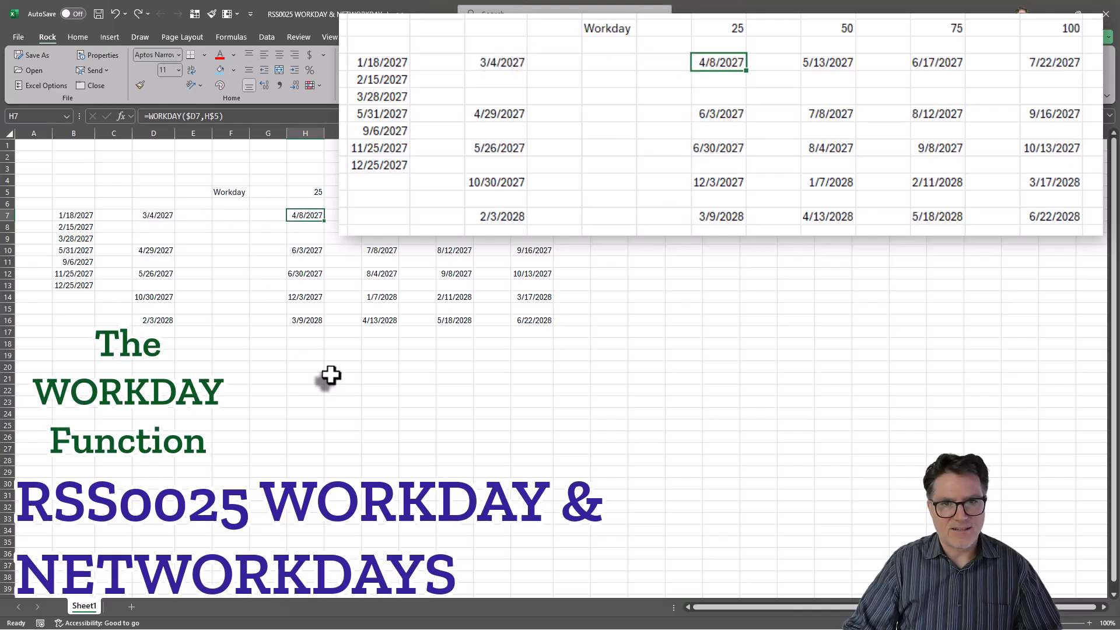
key(ctrl+y)
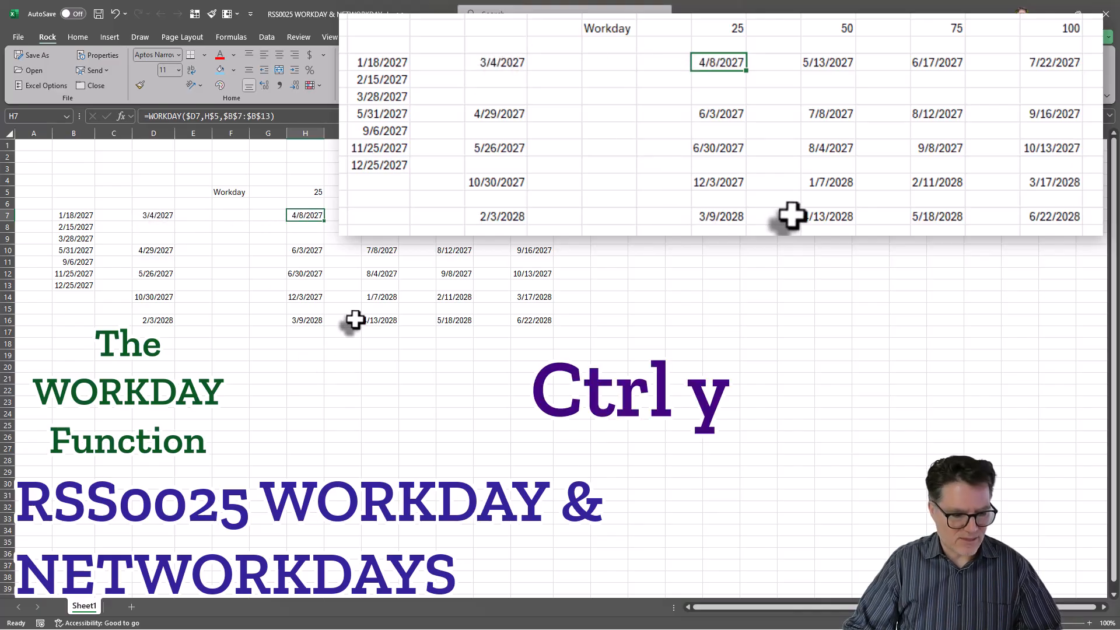
key(ctrl+c)
click(379, 215)
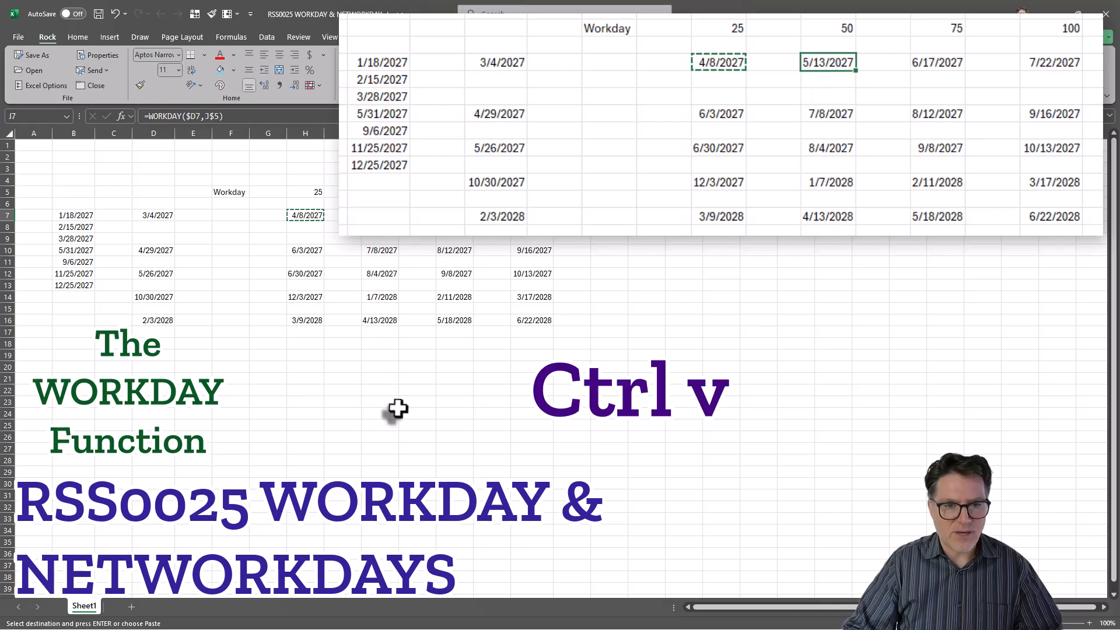
click(454, 215)
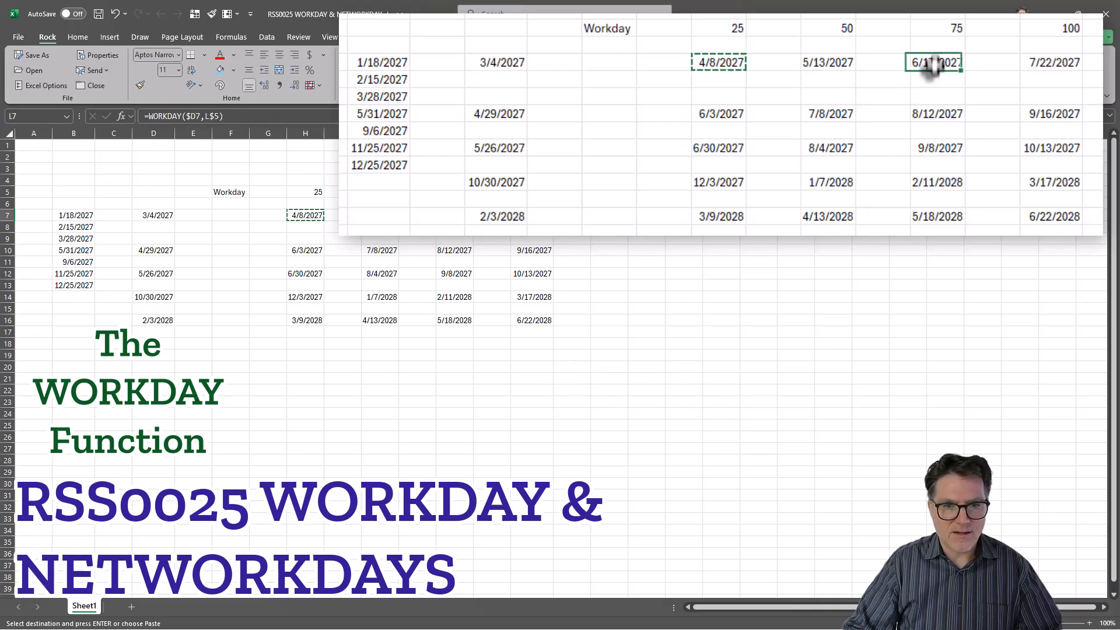
key(ctrl+v)
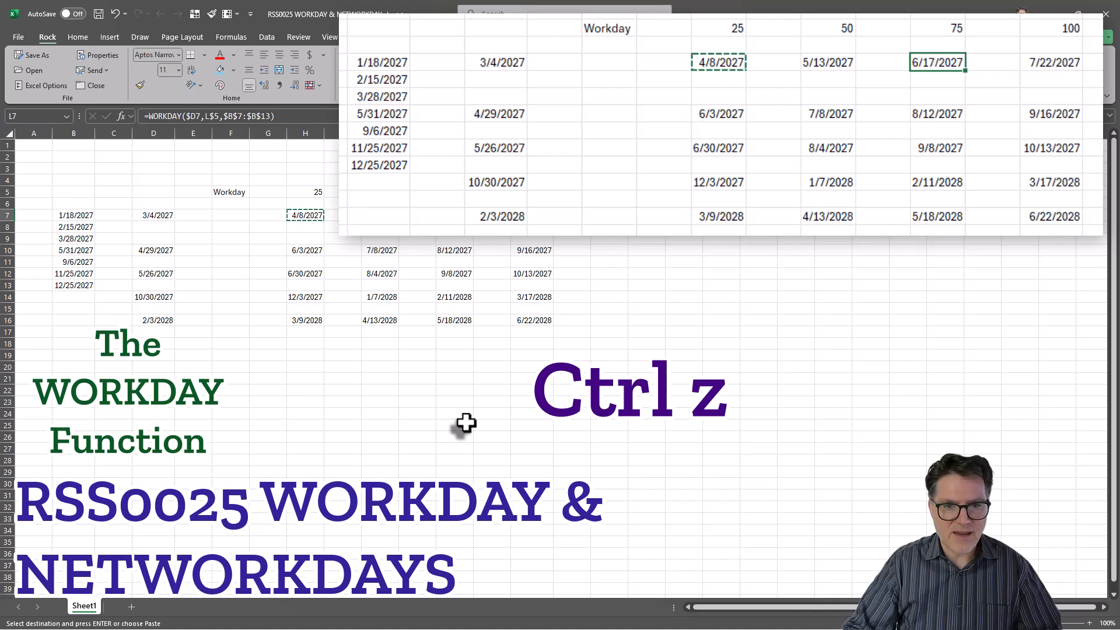
key(ctrl+z)
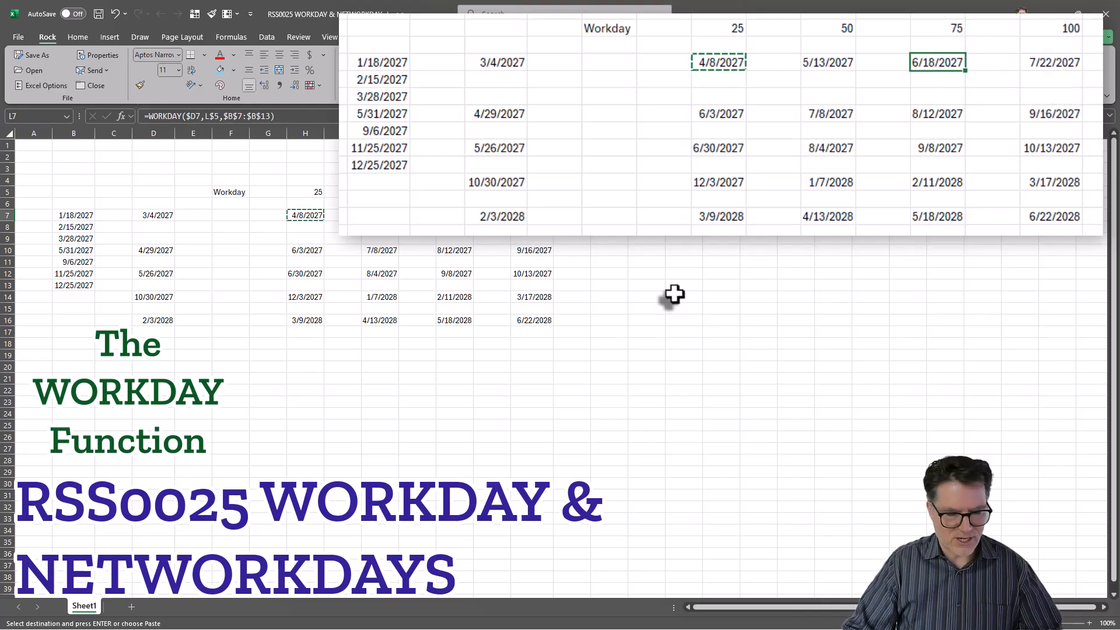
- Give N7 the holiday-aware formula and copy the row 7 formulas
key(ctrl+c)
click(548, 218)
drag(300, 216, 496, 220)
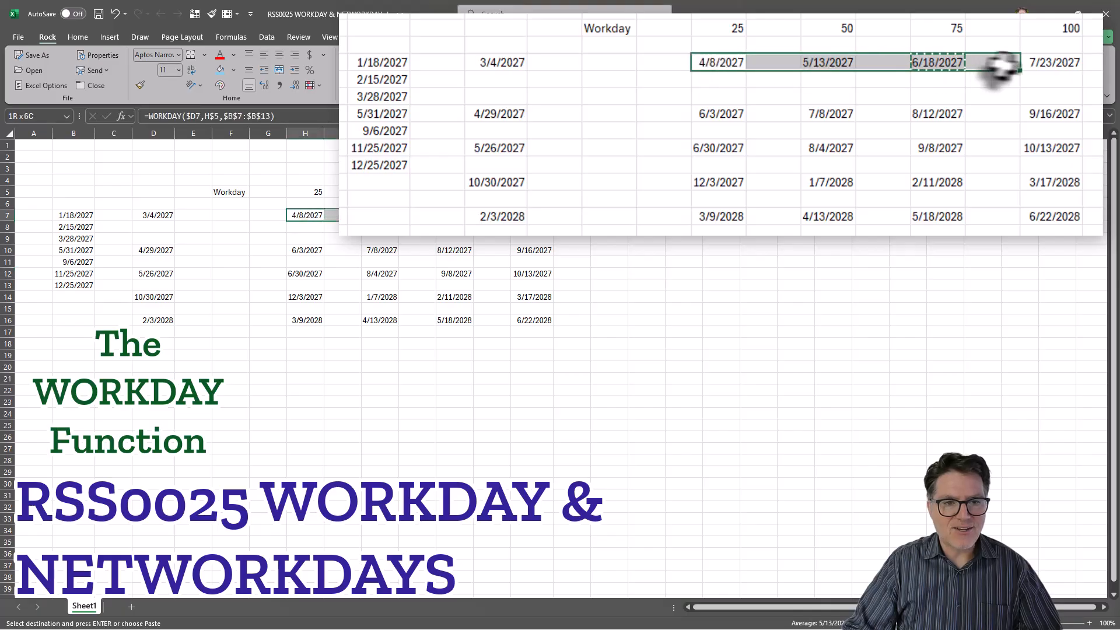
key(ctrl+c)
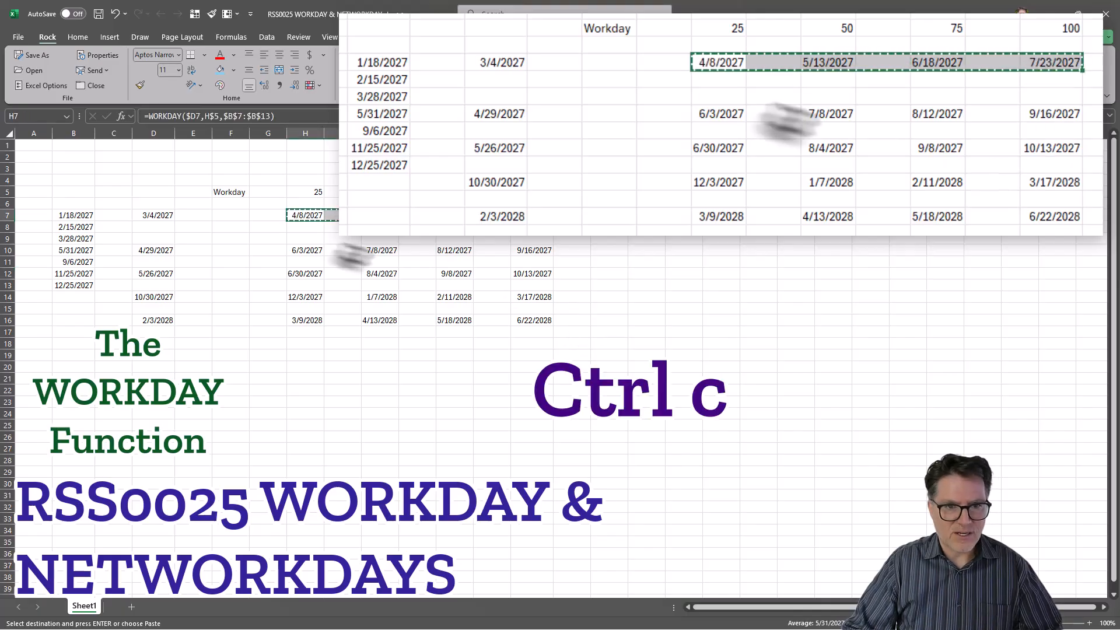
- Paste the row 7 formulas into rows 10, 12 and 14 and check the H14 references
click(304, 251)
key(ctrl+v)
click(301, 277)
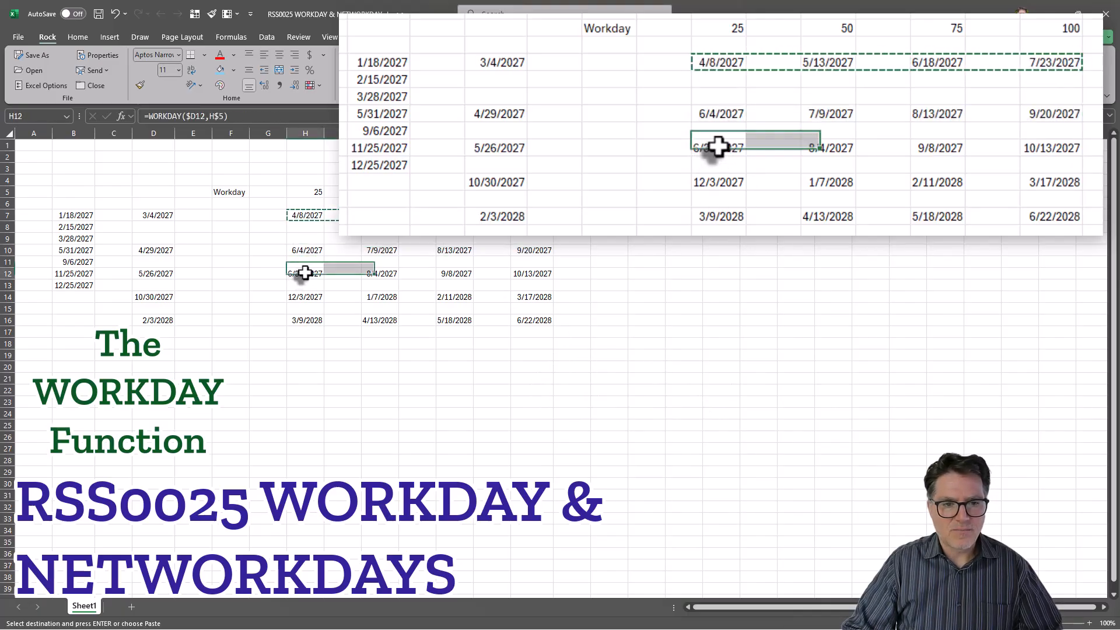
key(ctrl+v)
click(298, 297)
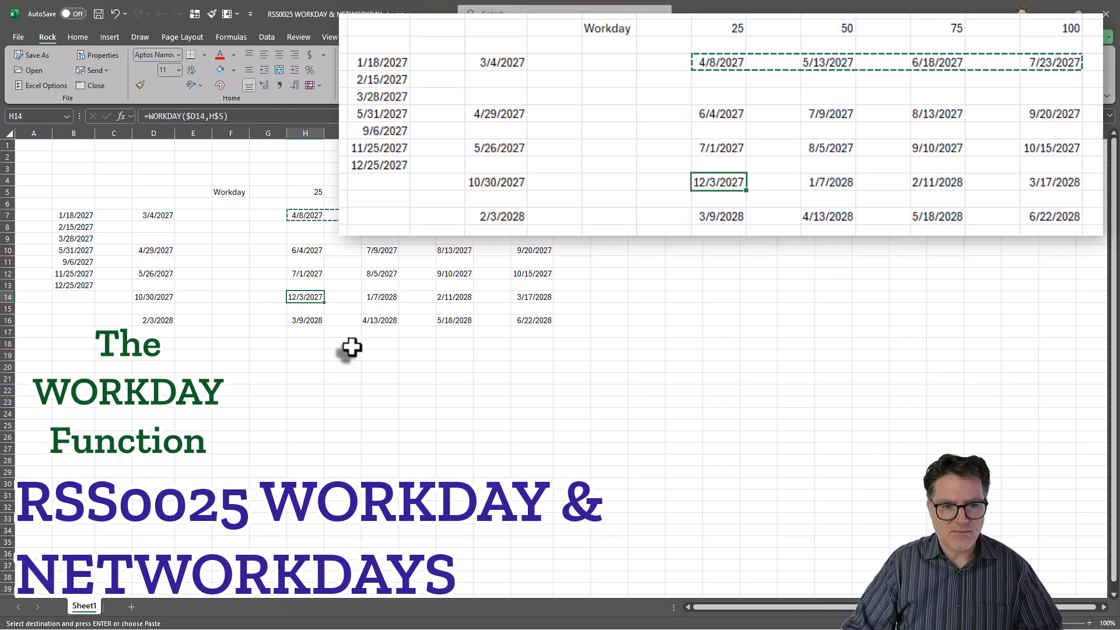
key(ctrl+v)
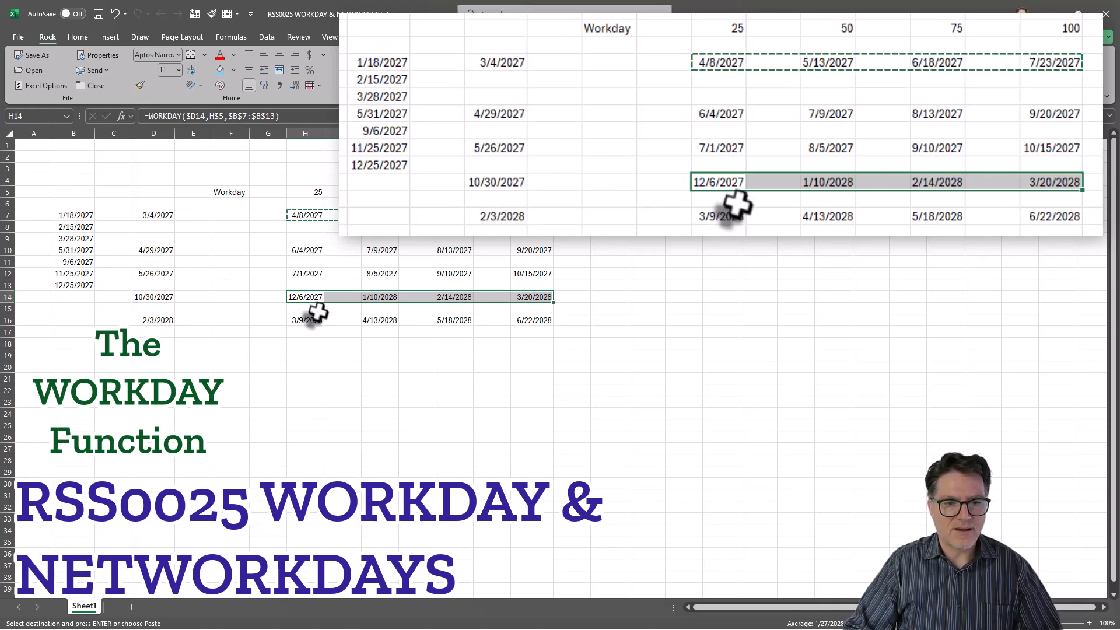
click(234, 115)
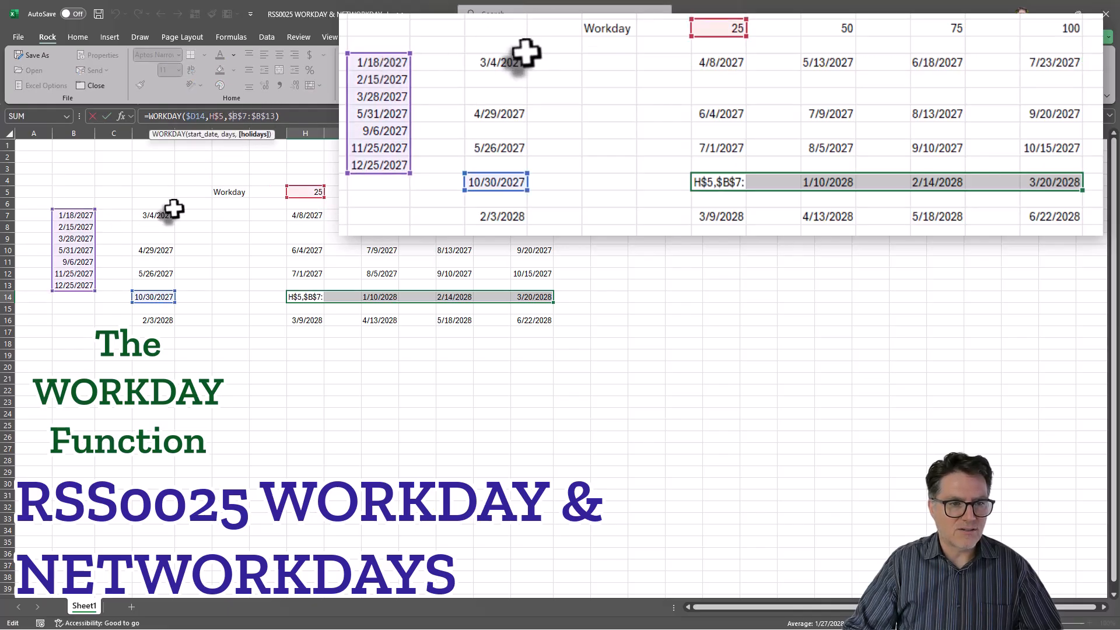
click(75, 214)
- Insert a copy of the first holiday at B8, shifting the existing holidays down
key(ctrl+c)
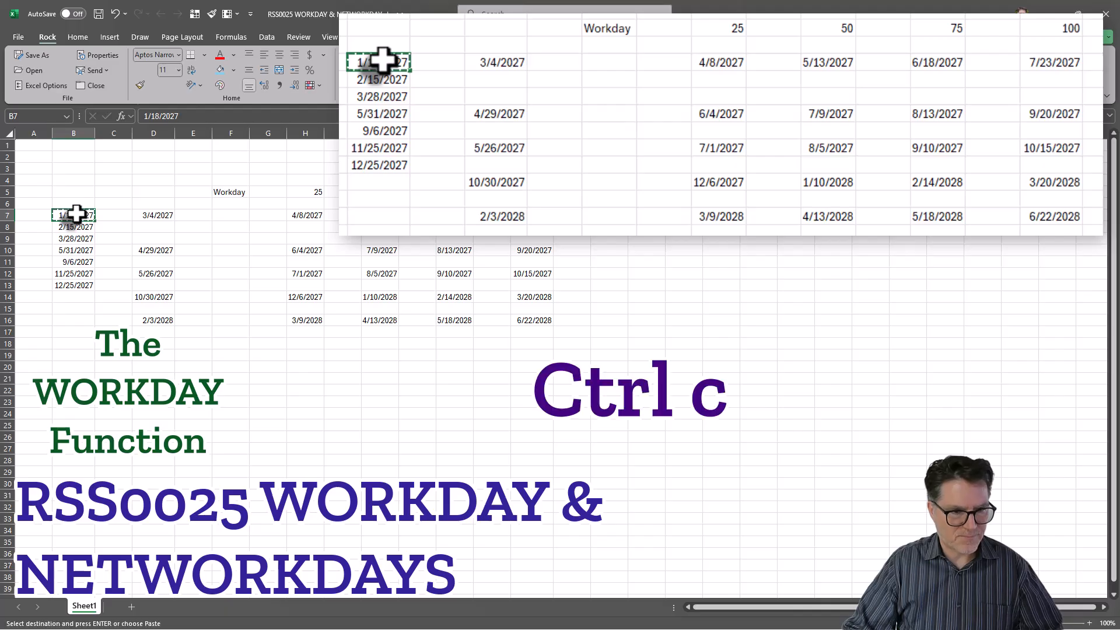
right_click(76, 228)
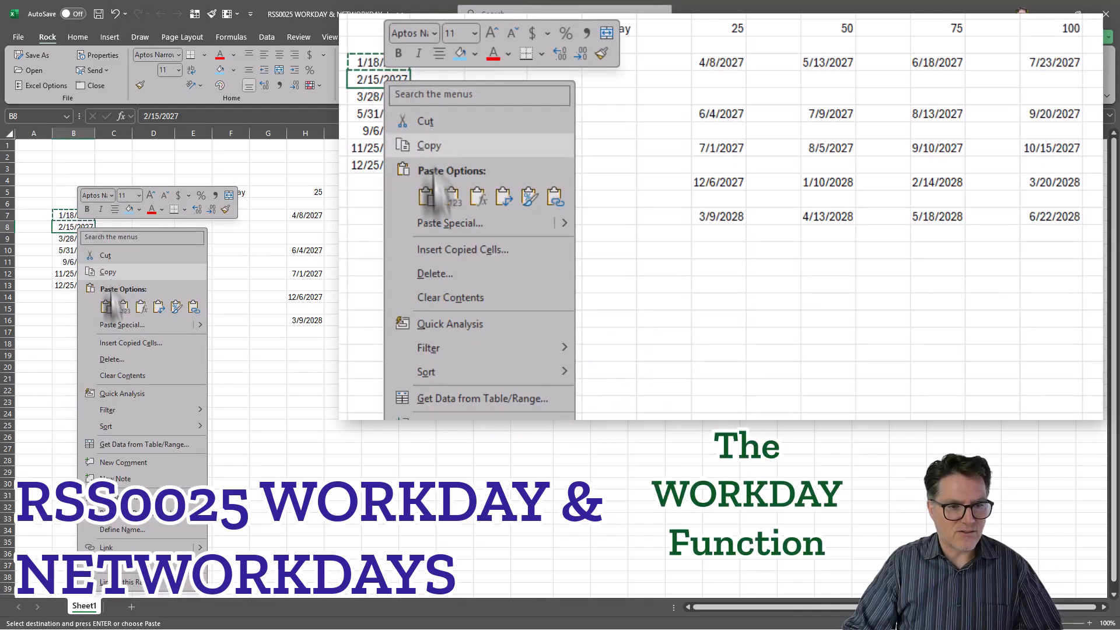
click(124, 344)
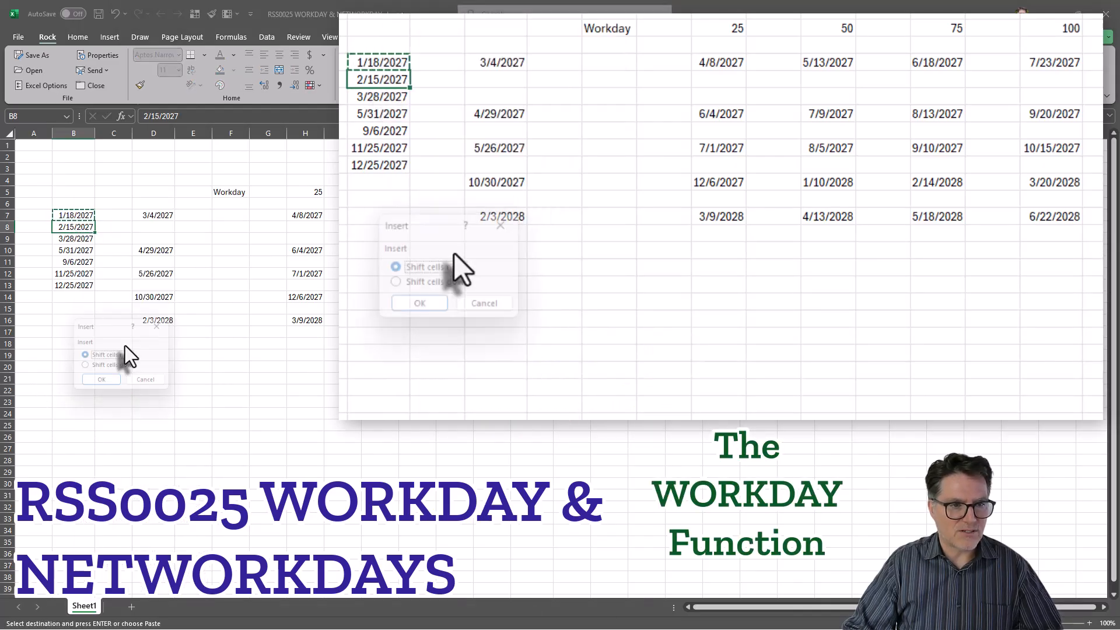
click(102, 369)
click(103, 383)
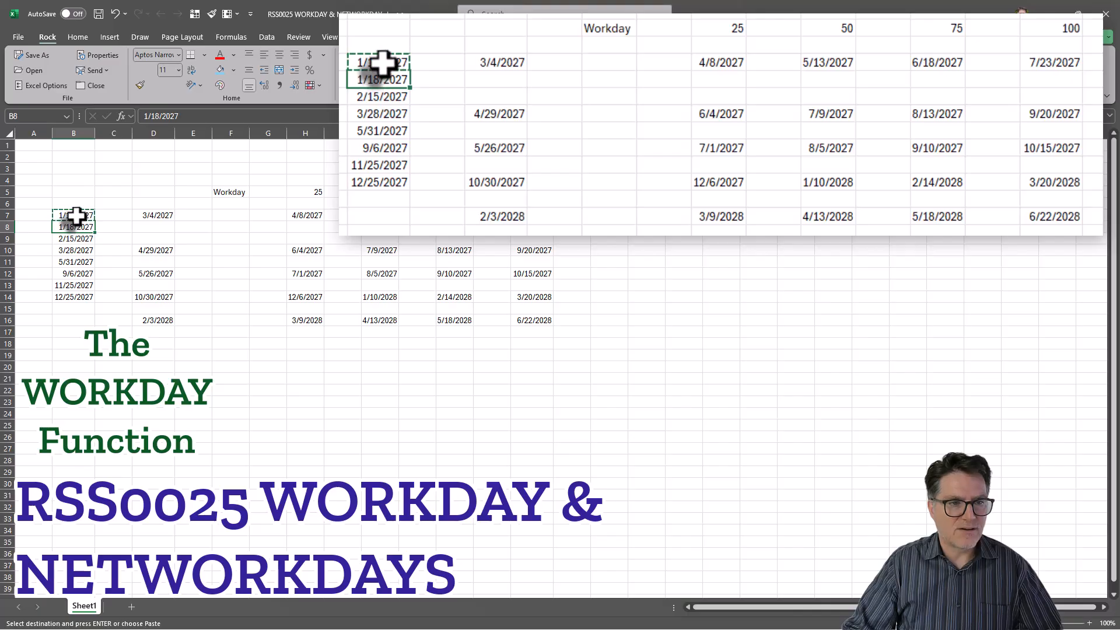
- Change B7 to 1/1/2027 and confirm H7 now references $B$7:$B$14
click(75, 215)
click(153, 115)
key(Delete)
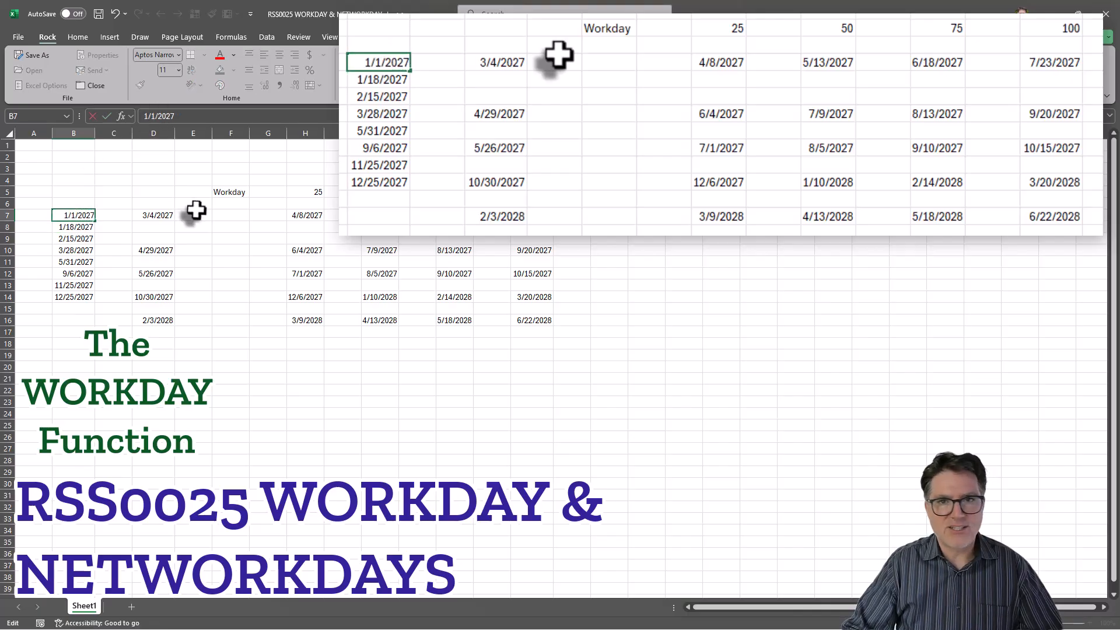
click(304, 213)
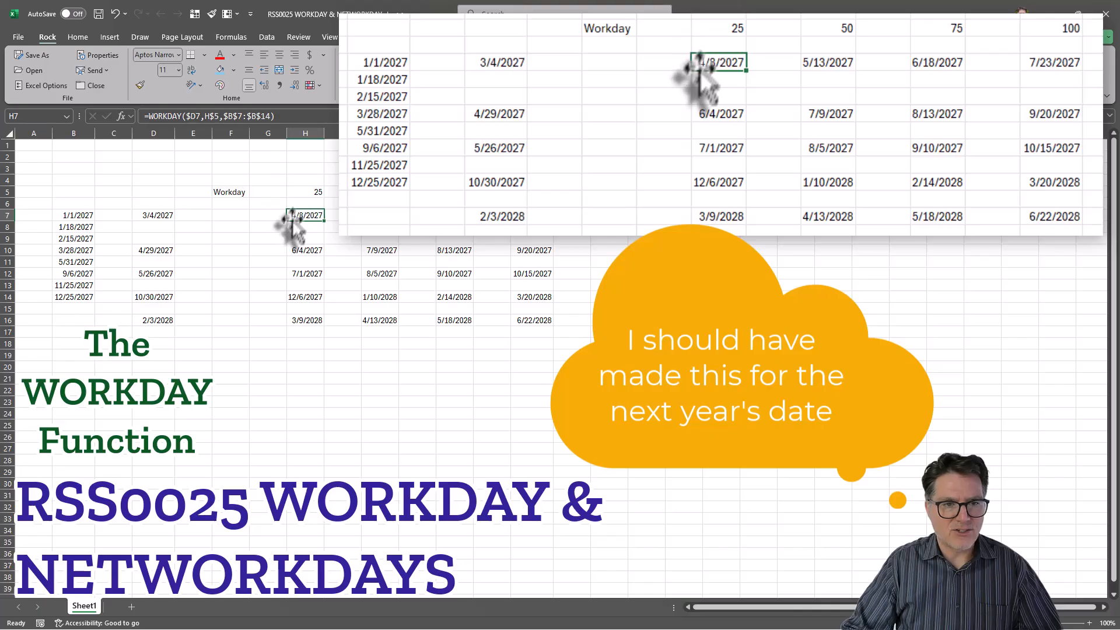
click(245, 115)
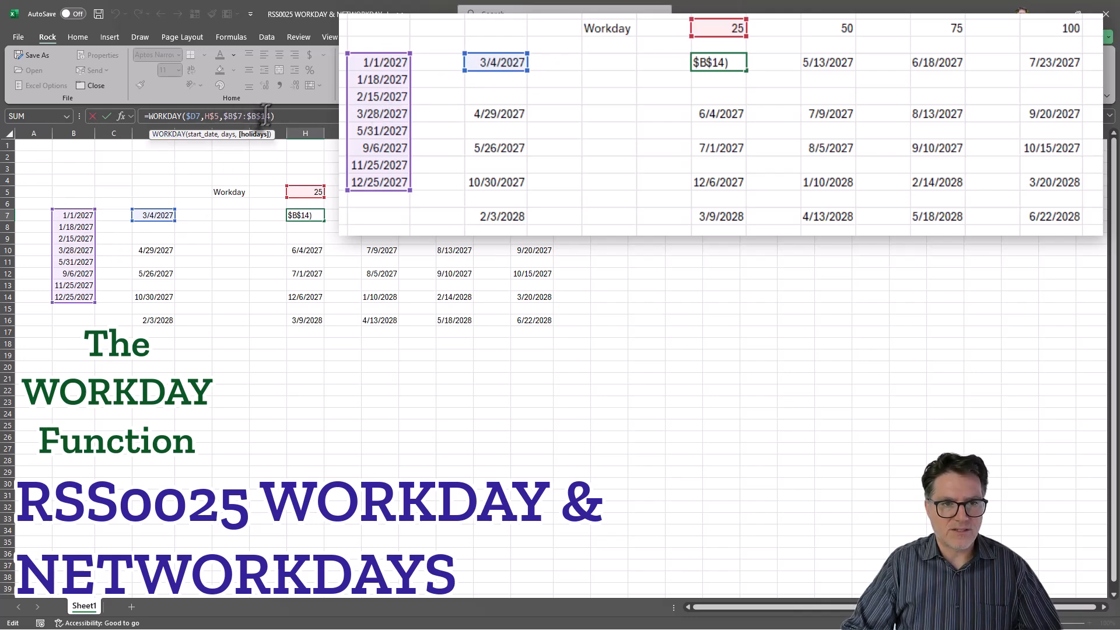
key(Tab)
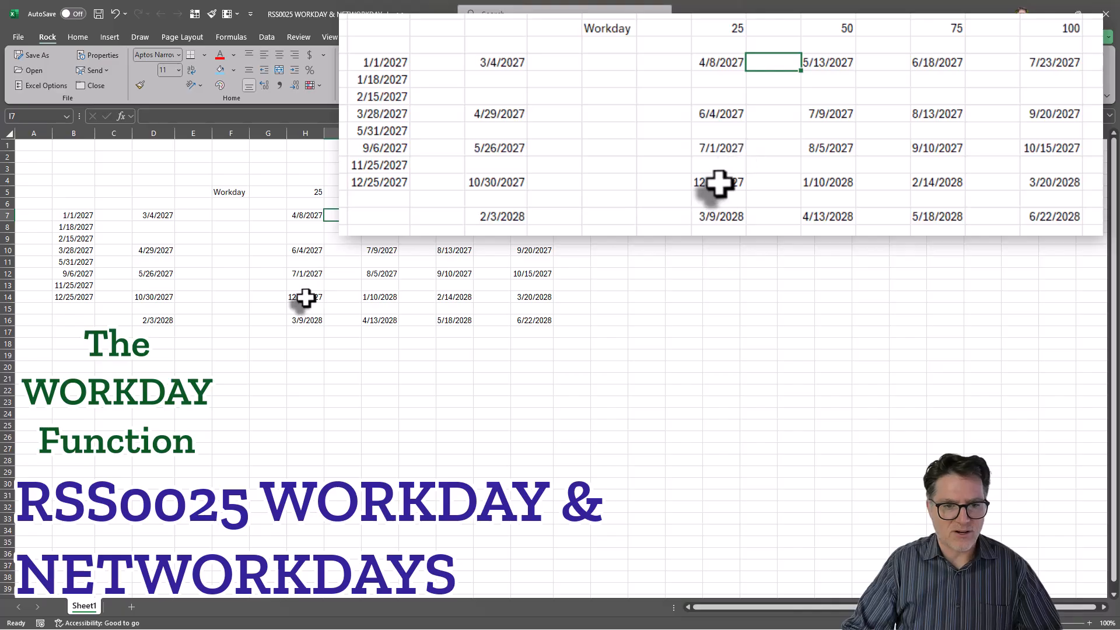
- Copy the row 14 holiday-aware formulas into row 16 and check each of H16 through K16
drag(303, 297, 533, 299)
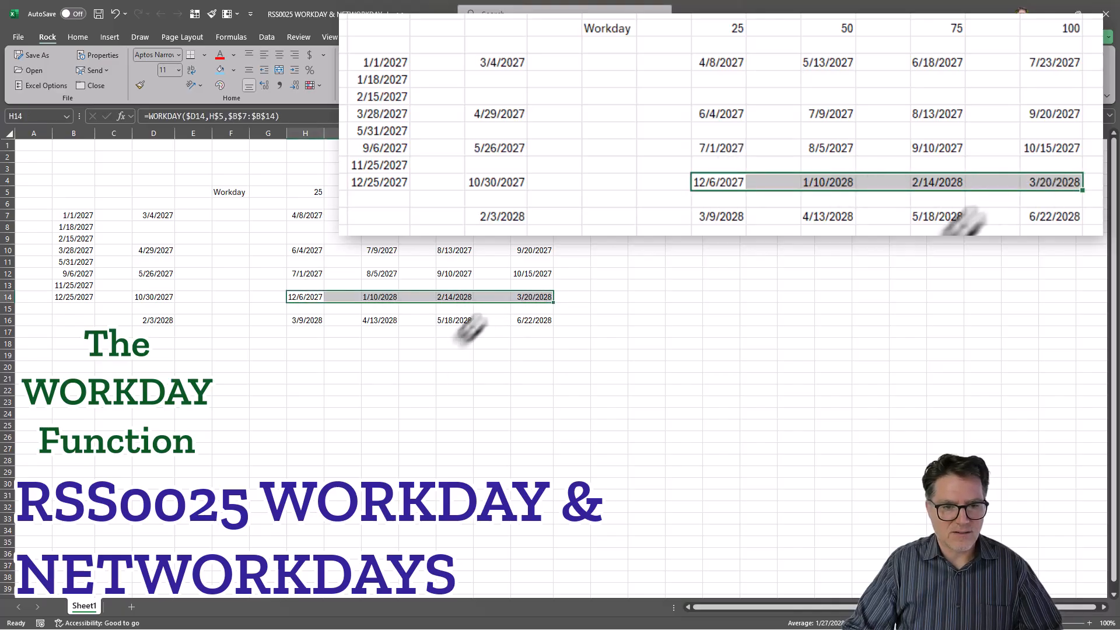
key(ctrl+c)
click(315, 320)
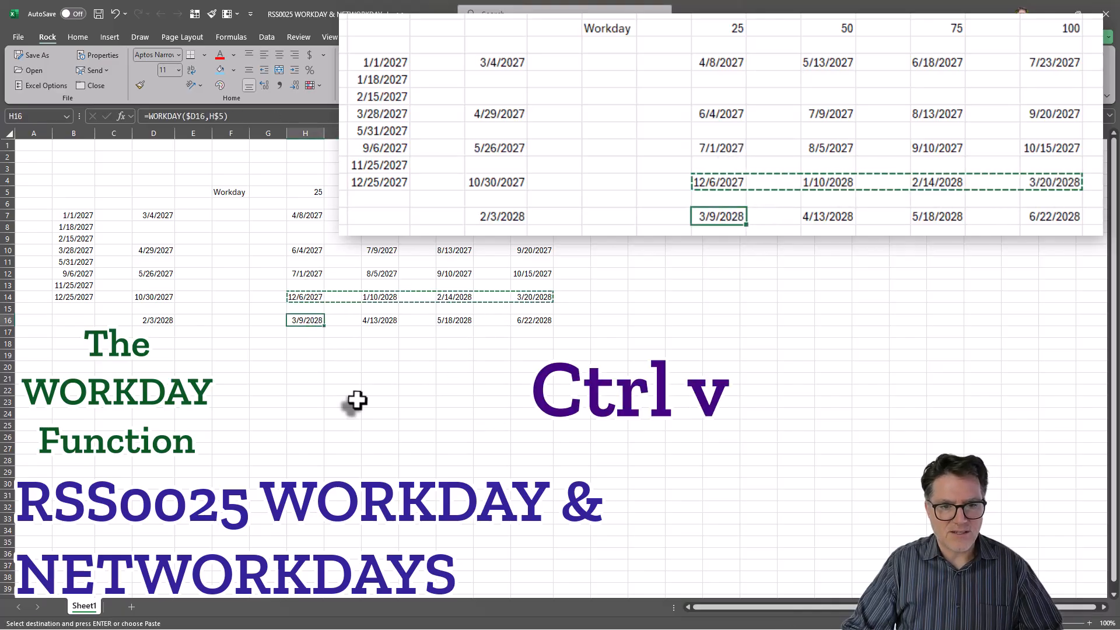
key(ctrl+v)
click(376, 368)
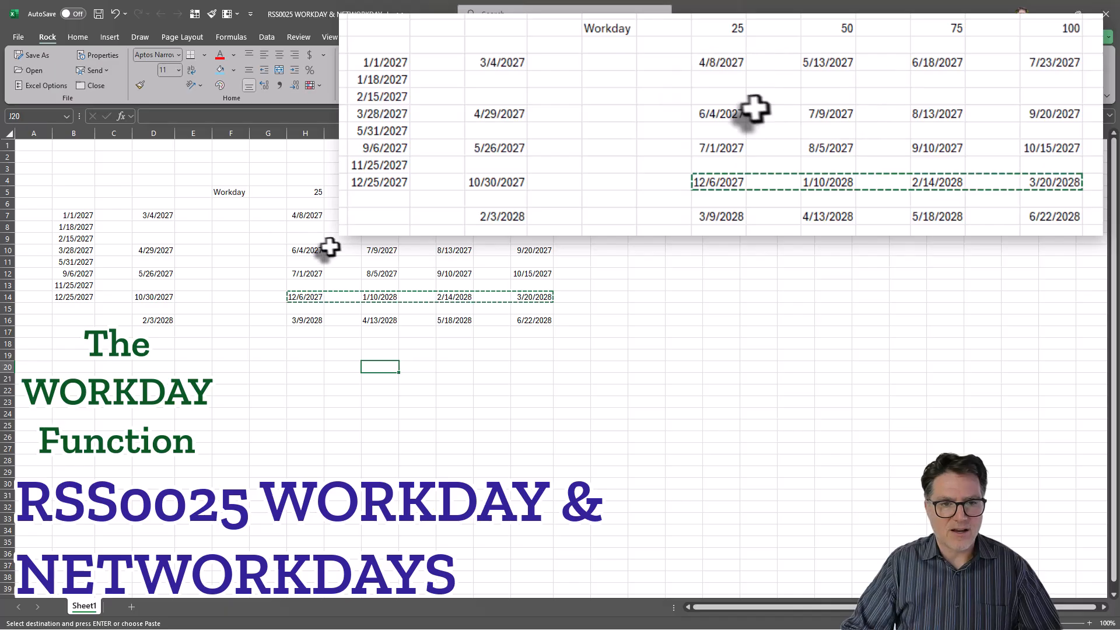
click(304, 319)
click(379, 320)
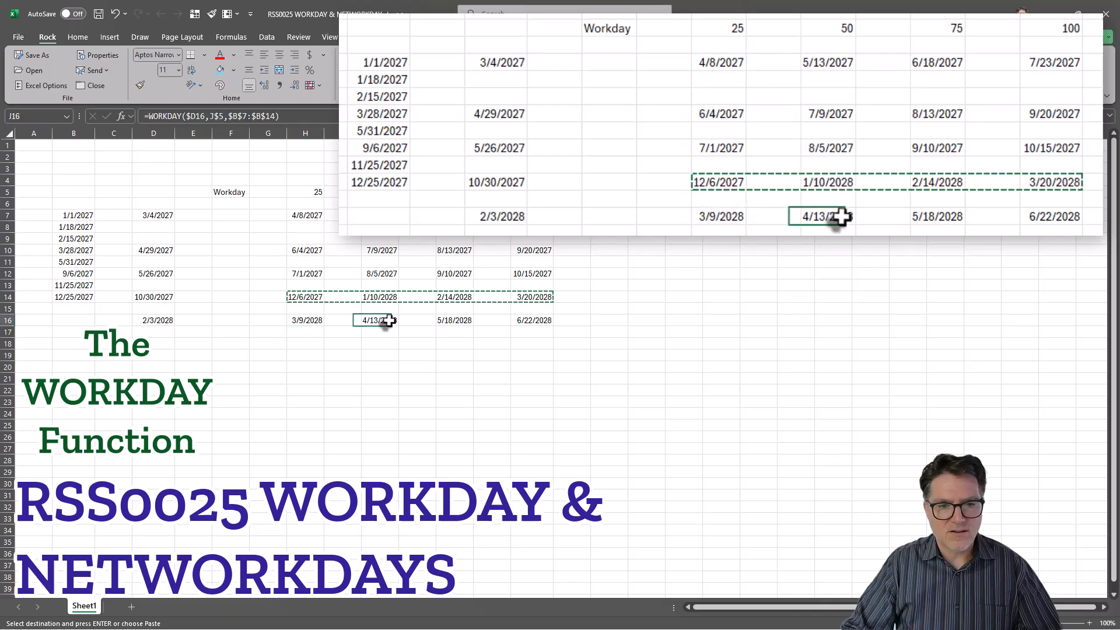
click(454, 320)
click(529, 322)
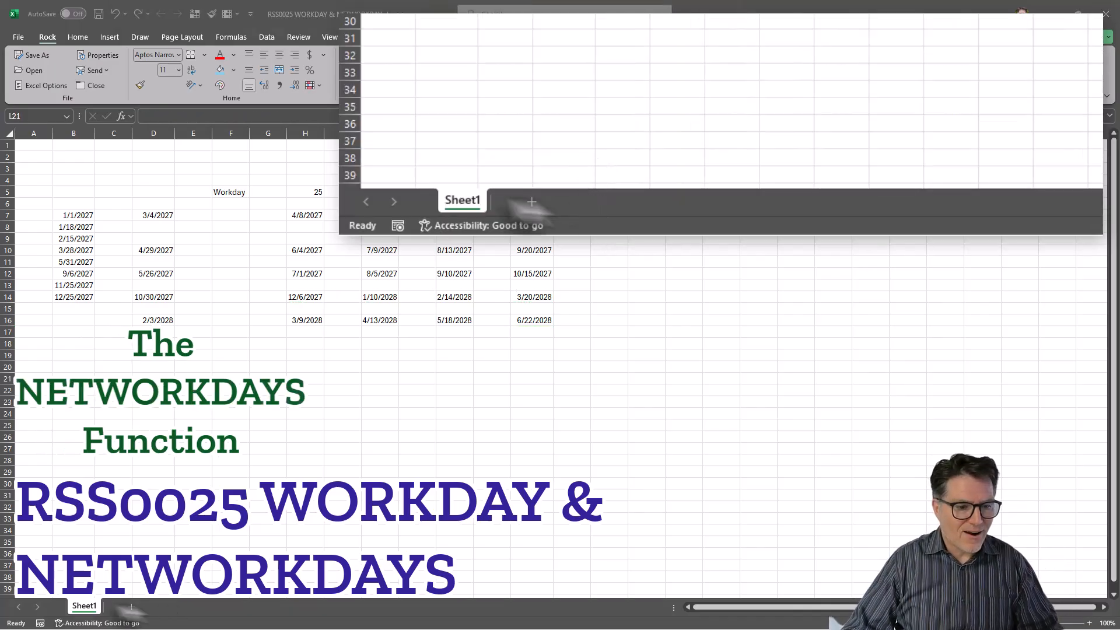
- Duplicate Sheet1 as a new sheet and clear the copied date grid H7:N16
click(79, 607)
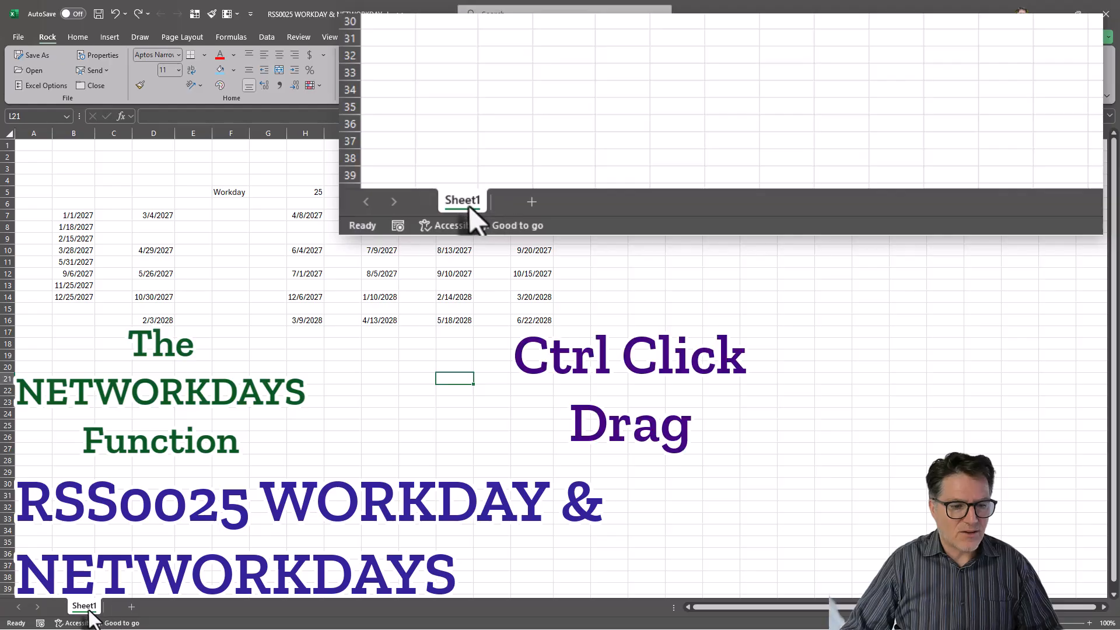
drag(96, 611, 114, 609)
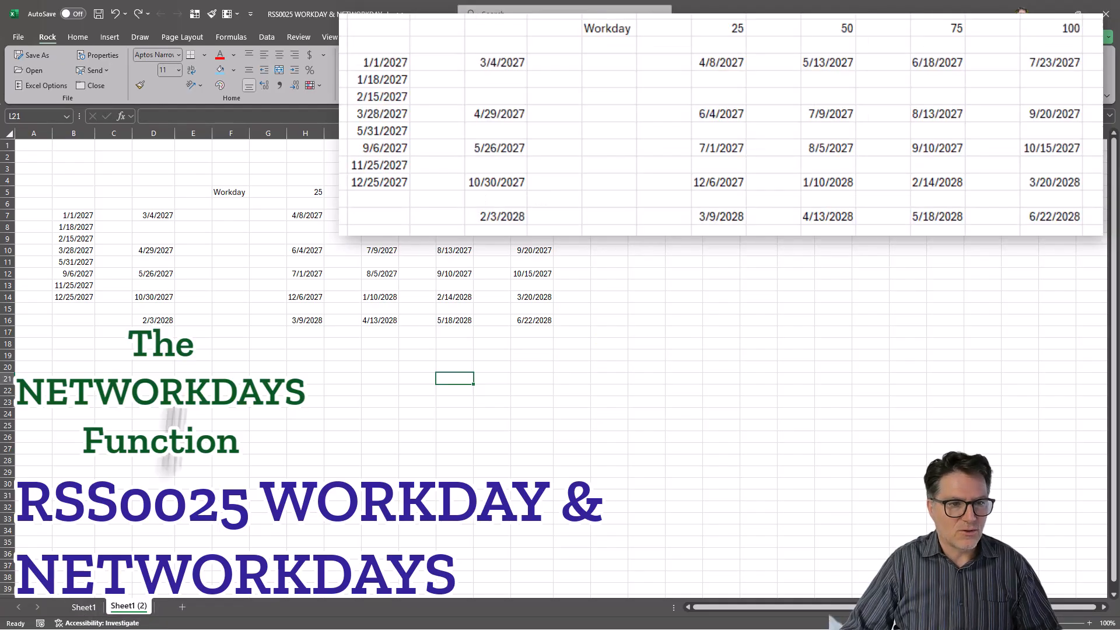
drag(295, 214, 549, 320)
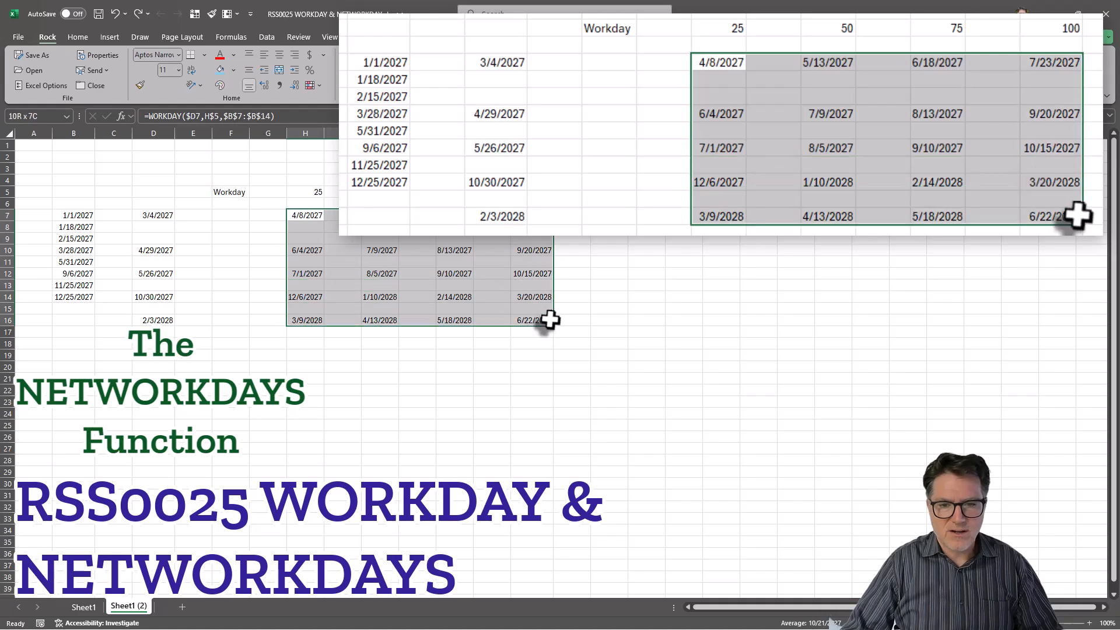
key(Delete)
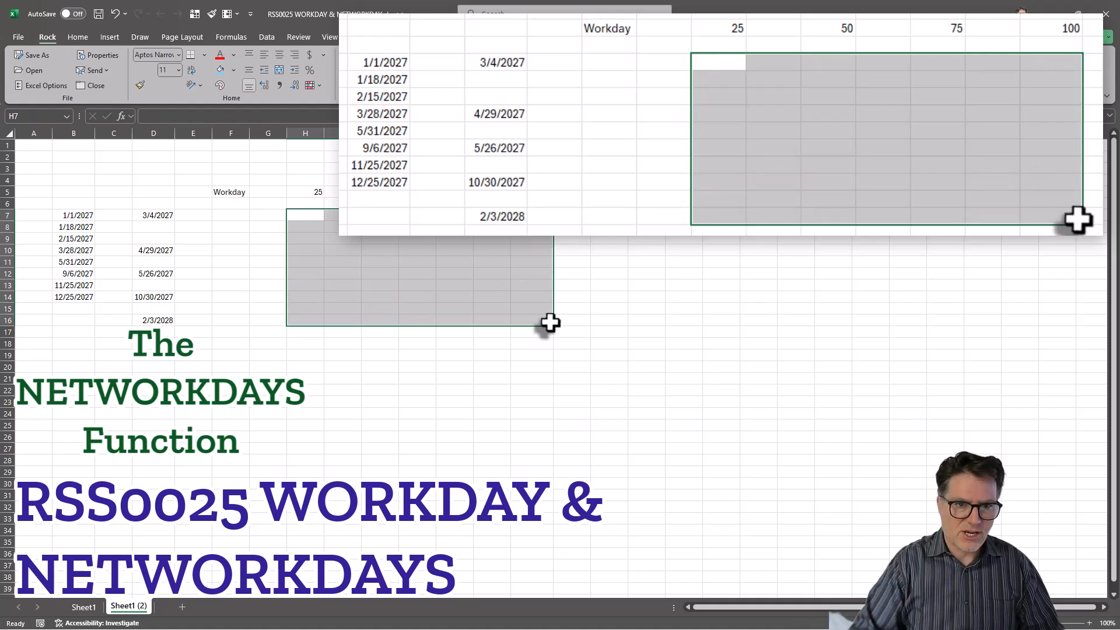
- Relabel F5 as NetWORKDAYS and select the leftover numbers beside it in row 5
click(230, 193)
text(Net)
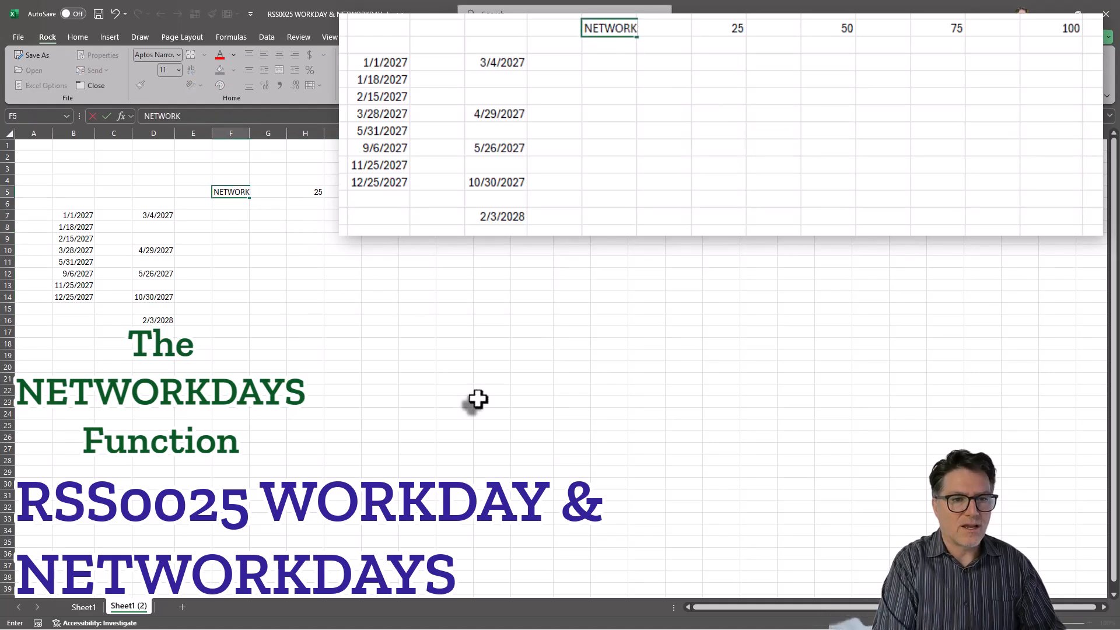
text(WORKD)
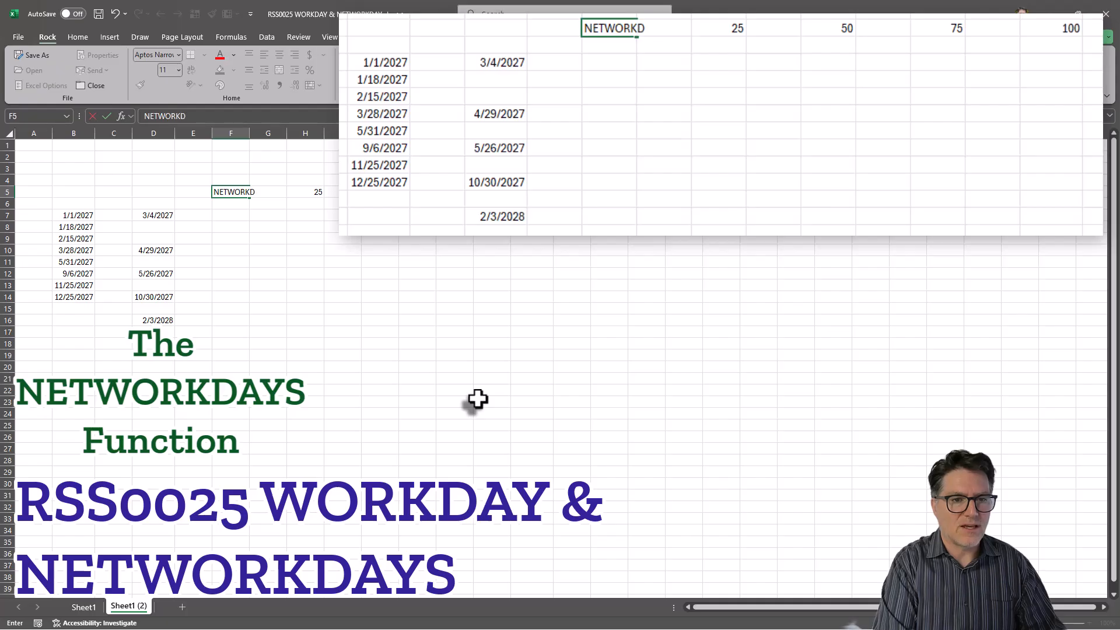
text(AYS)
click(314, 211)
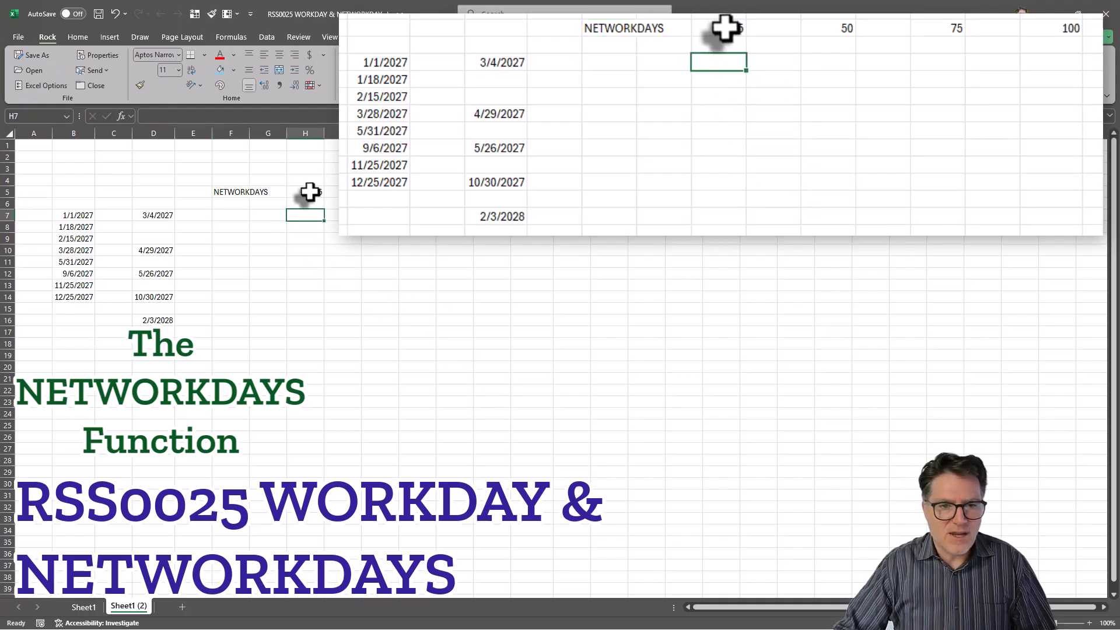
drag(309, 192, 545, 194)
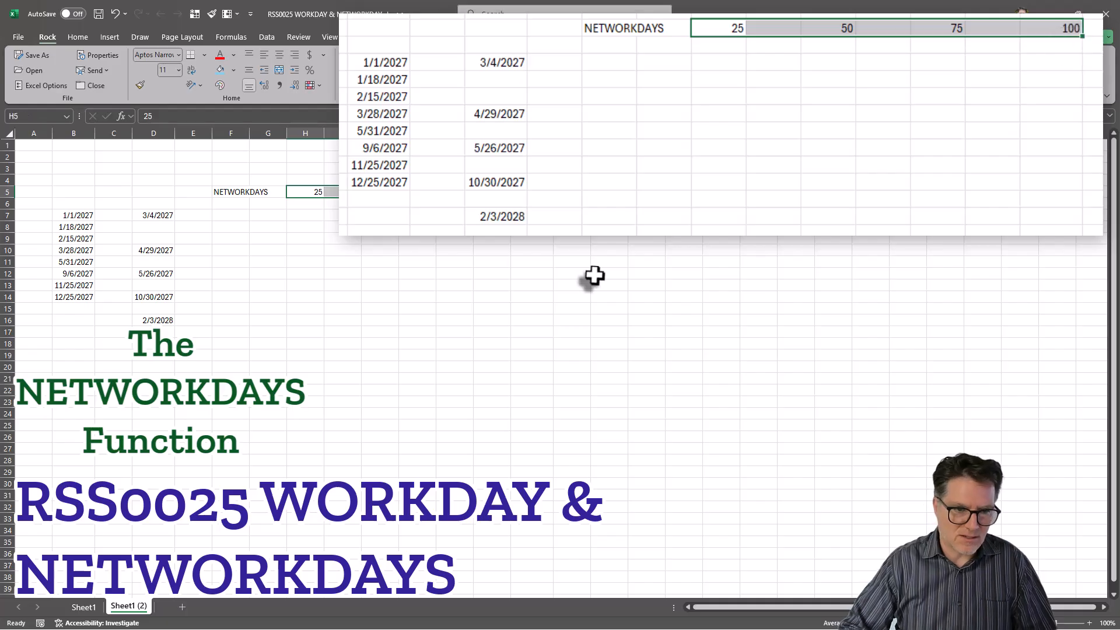
click(158, 216)
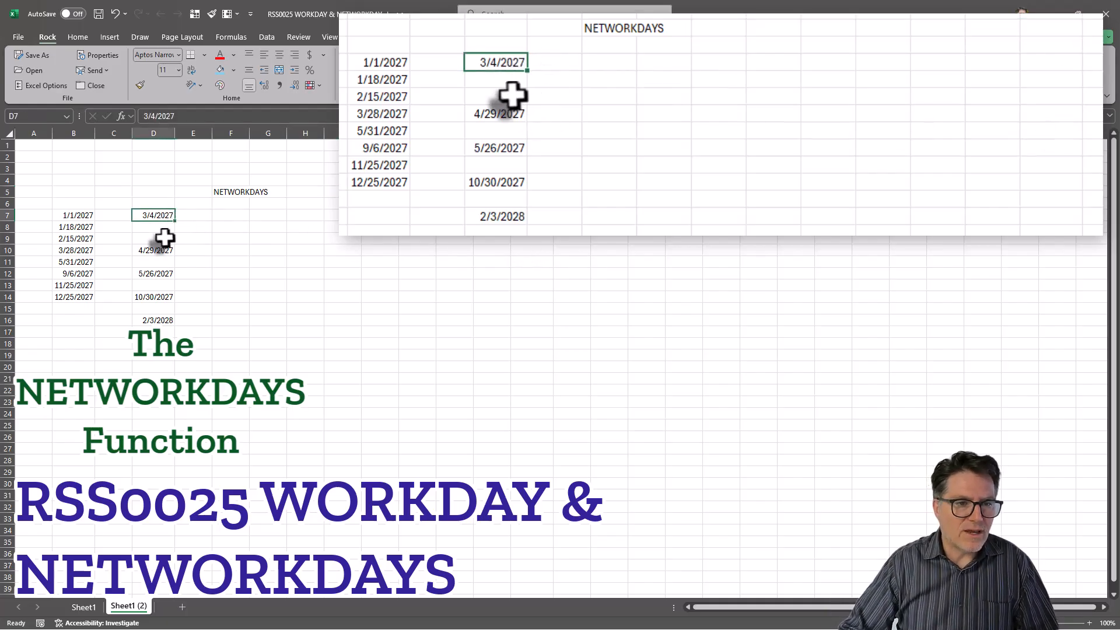
click(197, 227)
- Put =NETWORKDAYS(D7,D10,B7:B14) in F8, giving 41 workdays from 3/4/2027 to 4/29/2027
click(232, 227)
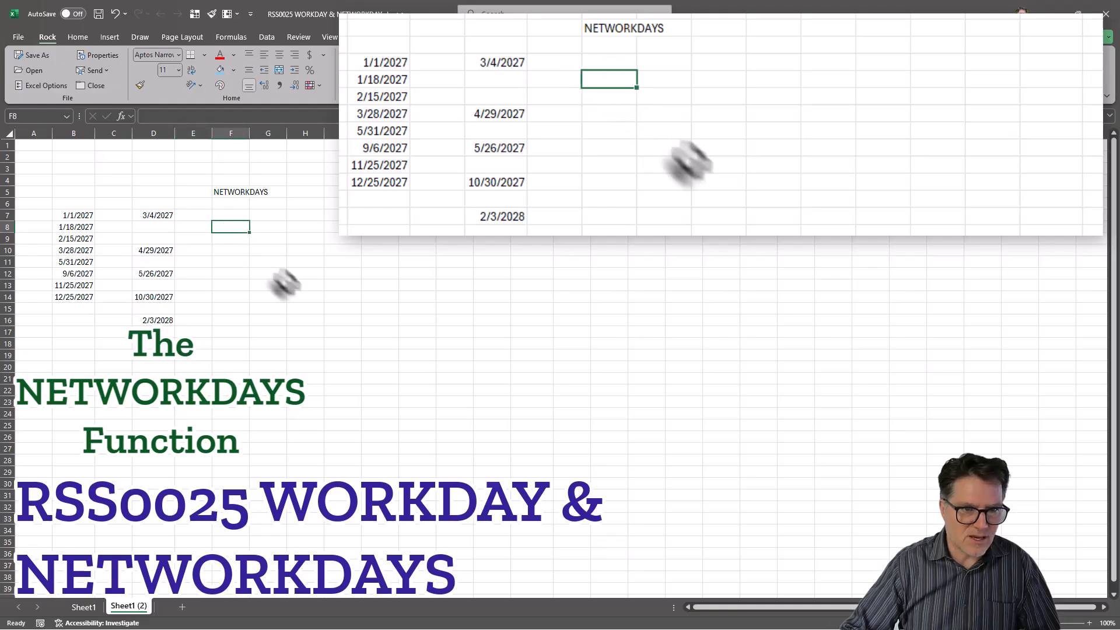
text(=NETWORKDAYS()
click(155, 214)
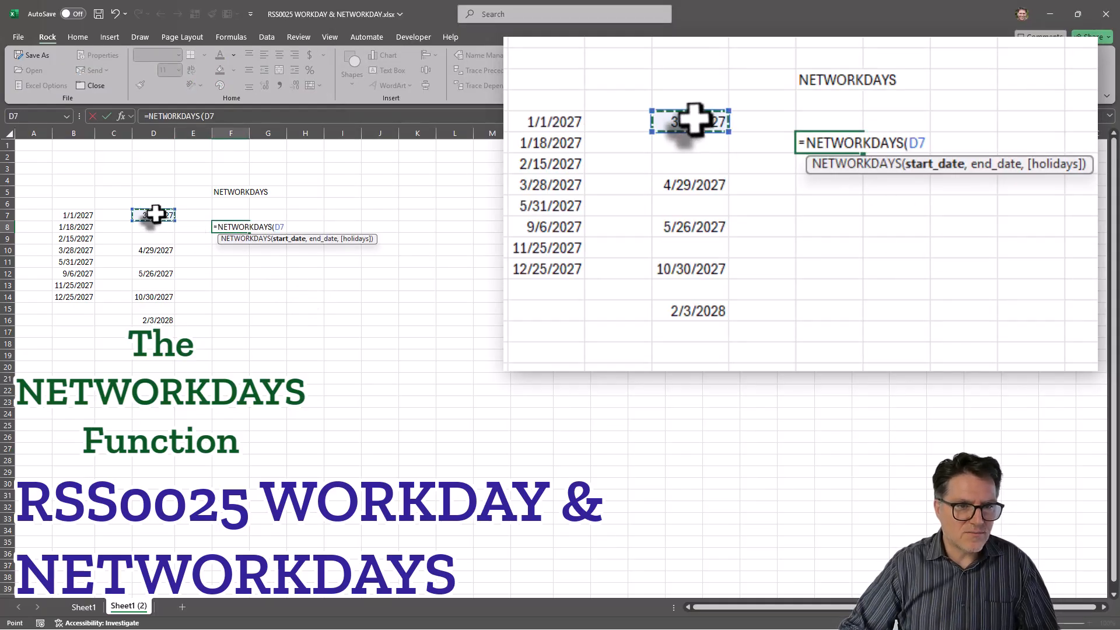
text(,)
click(151, 252)
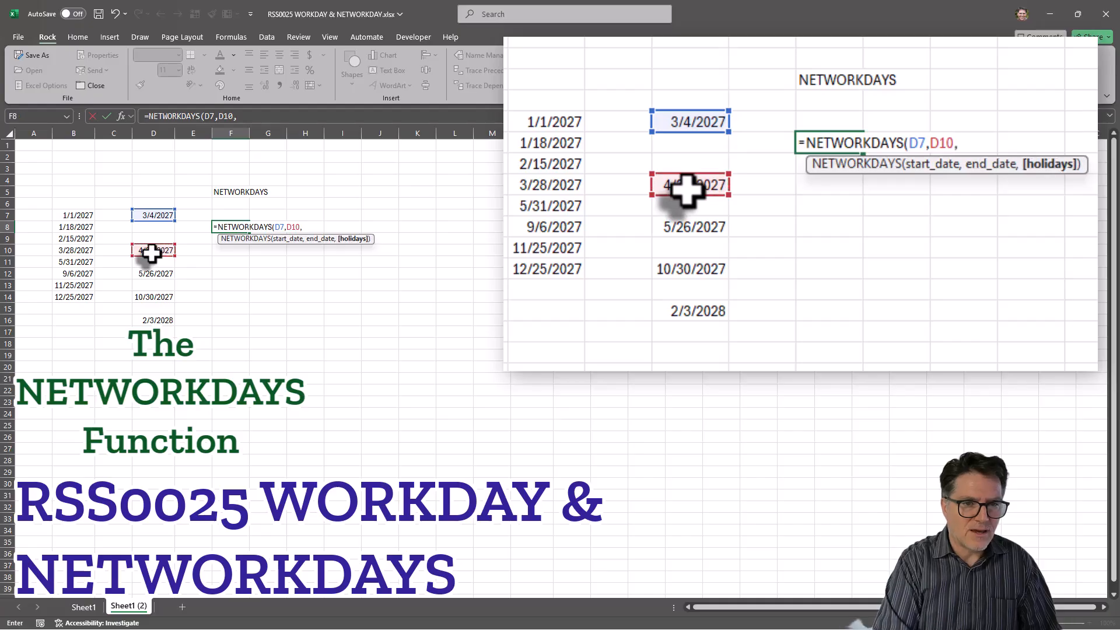
drag(76, 215, 72, 293)
text())
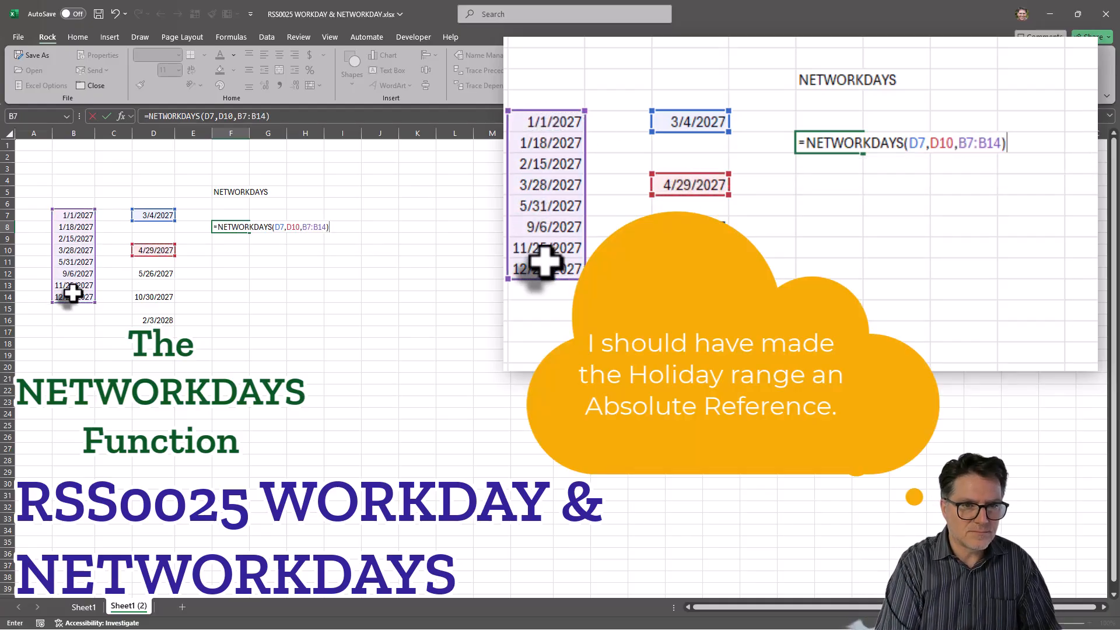
key(Return)
click(229, 228)
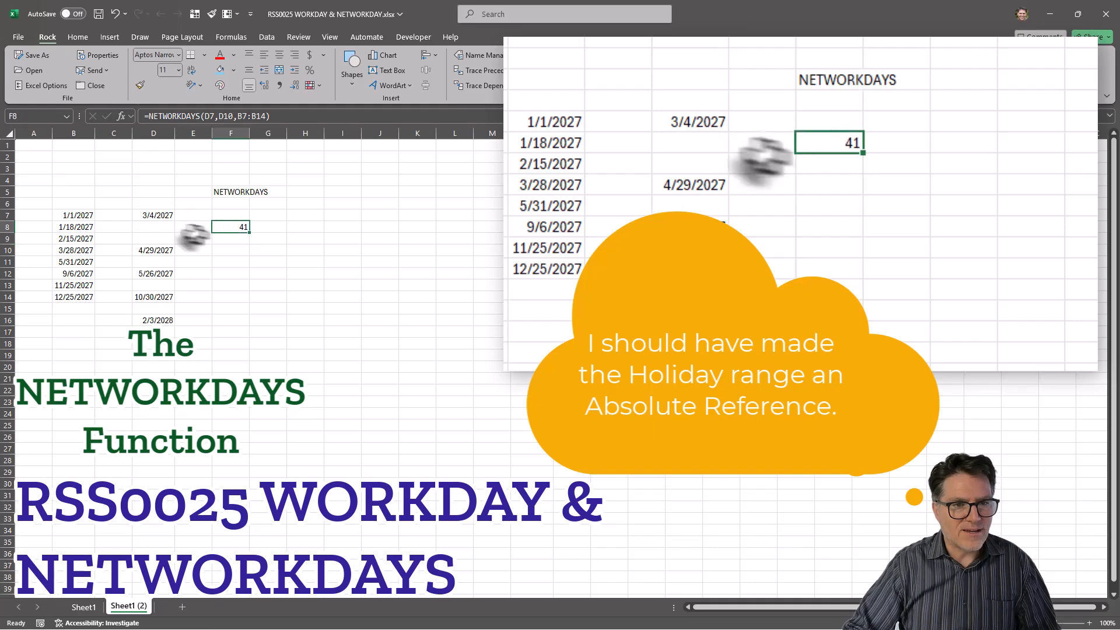
click(236, 262)
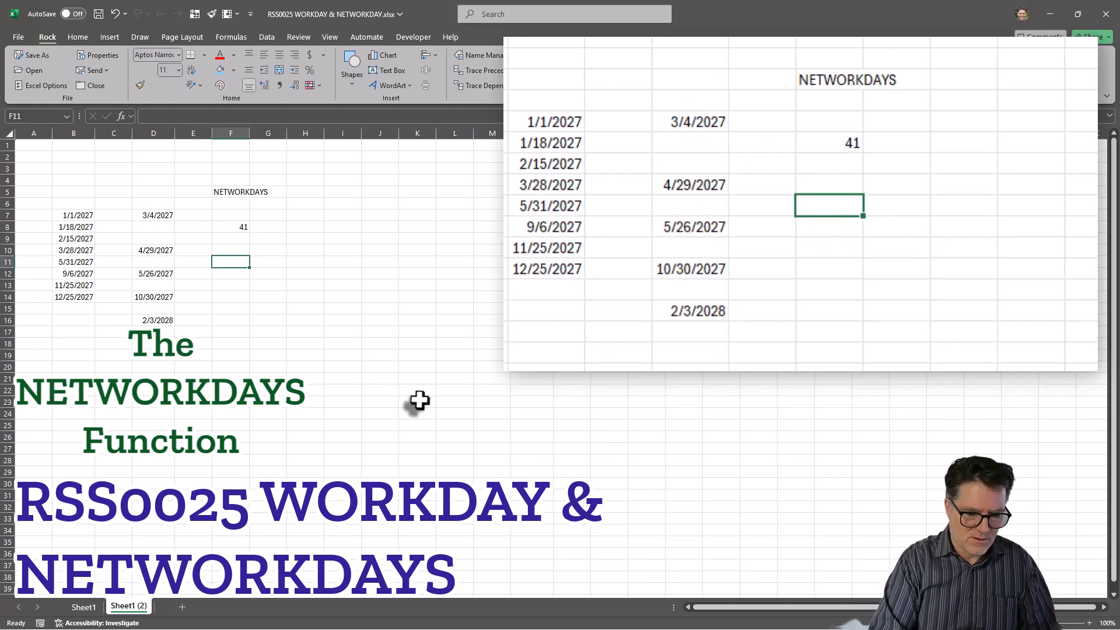
- Put =NETWORKDAYS(D10,D12,$B$7:$B$14) in F11, returning 20, and copy it
text(=net)
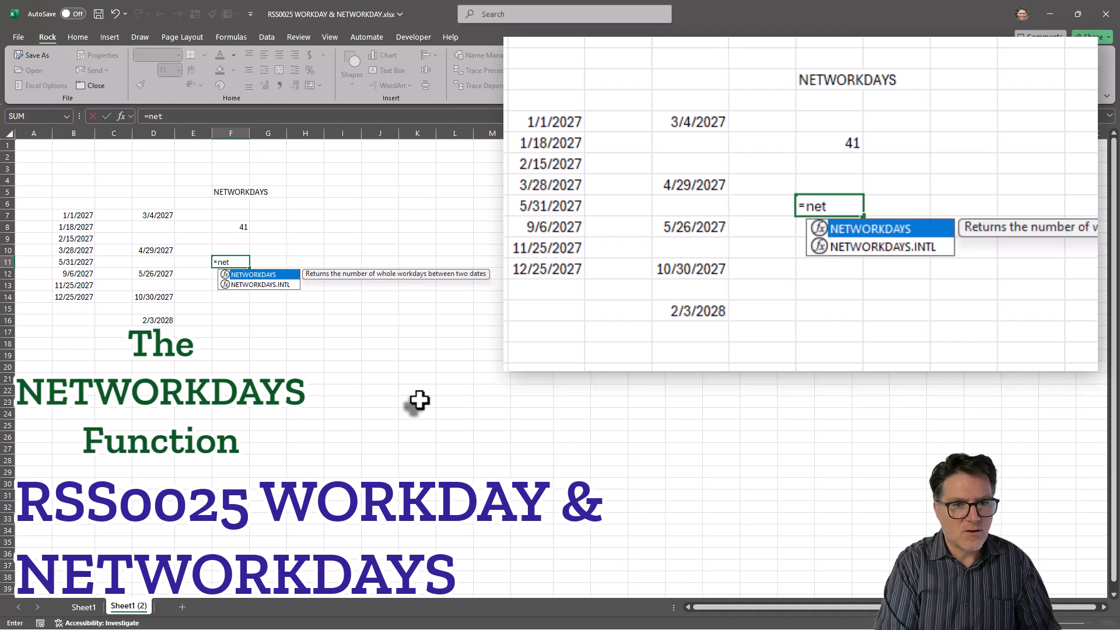
key(Tab)
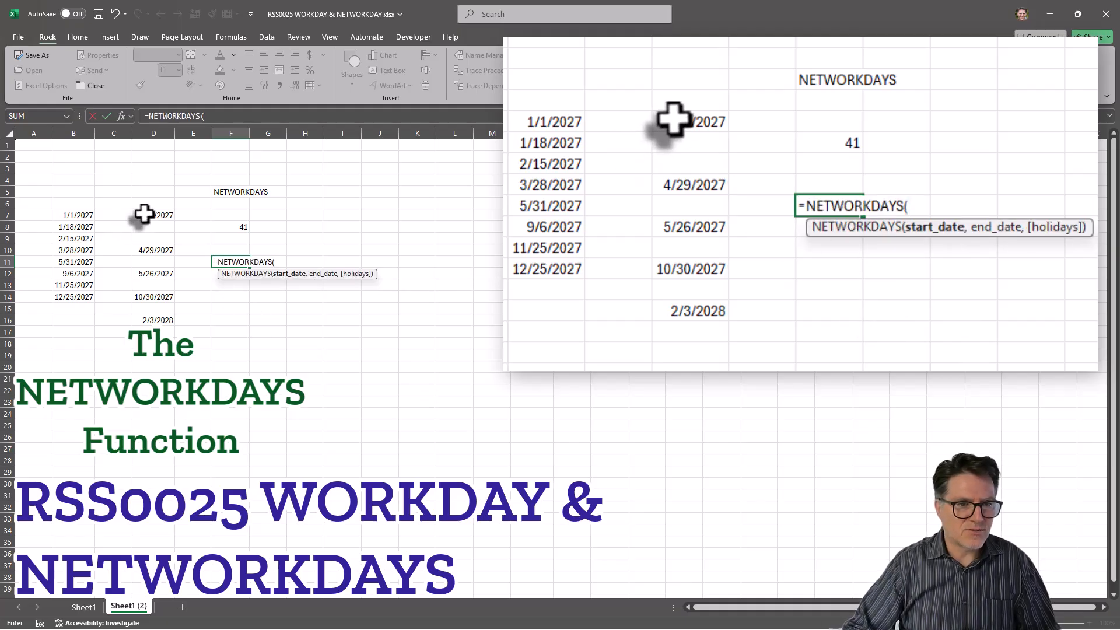
click(155, 248)
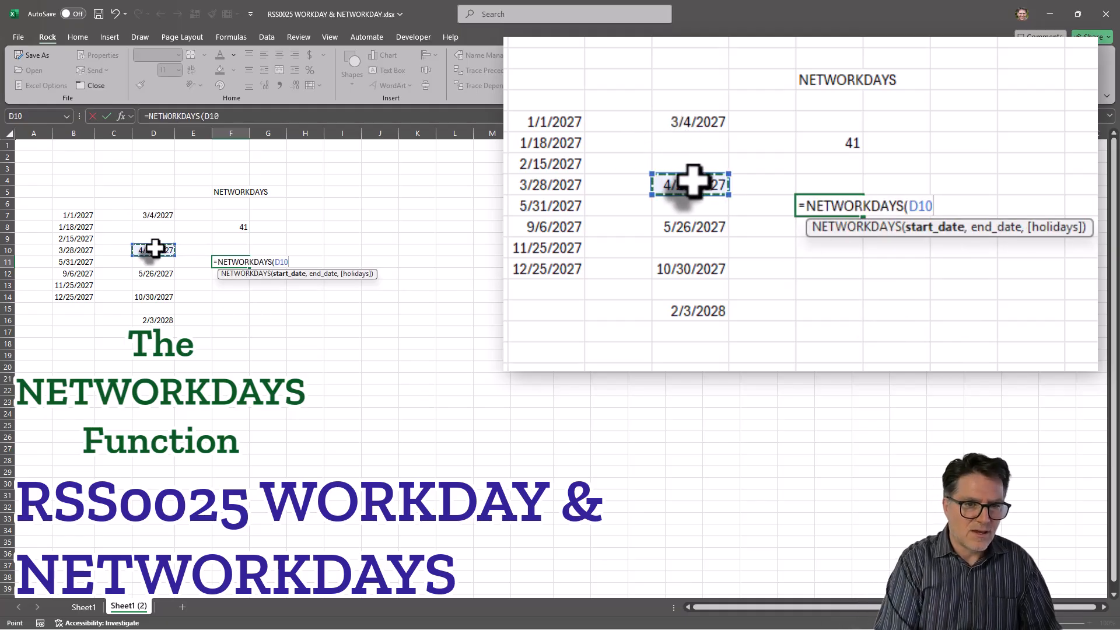
text(,)
click(158, 273)
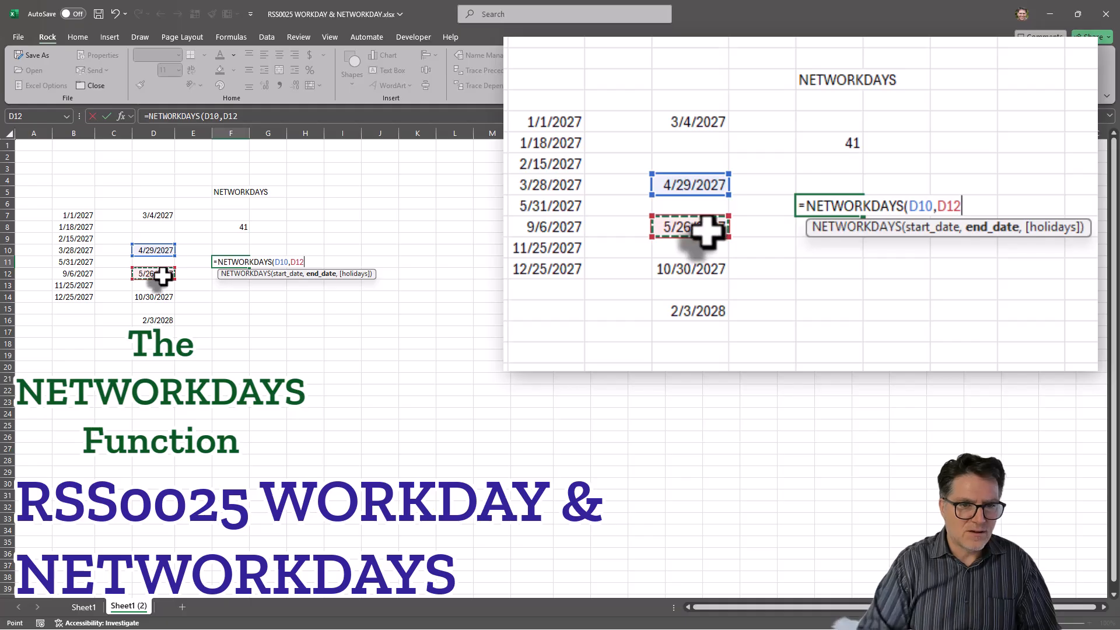
text(,)
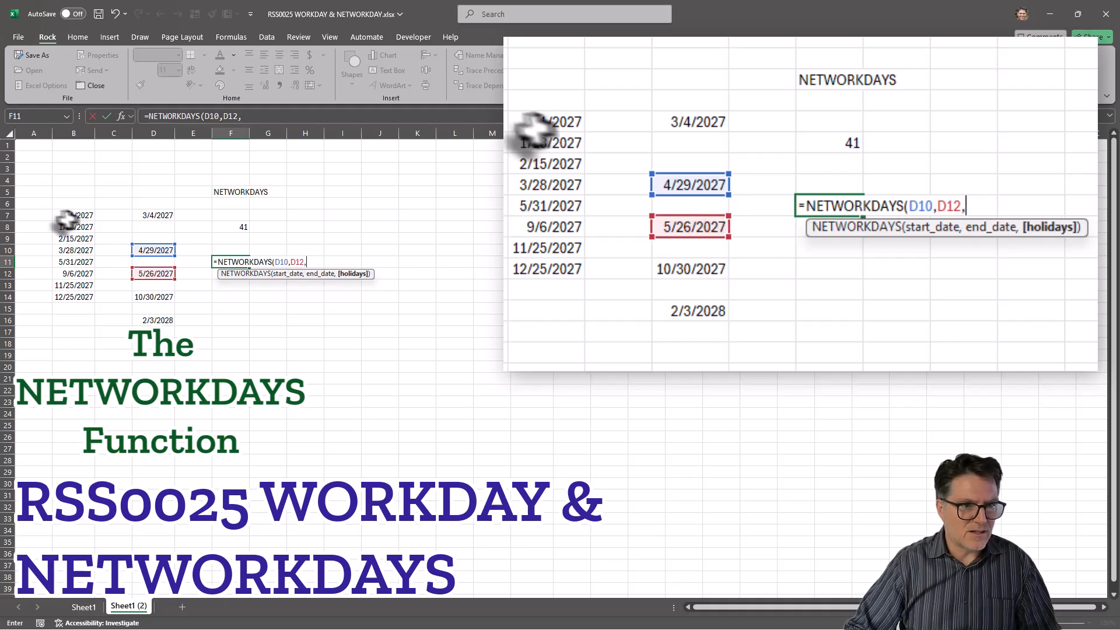
drag(65, 218, 67, 293)
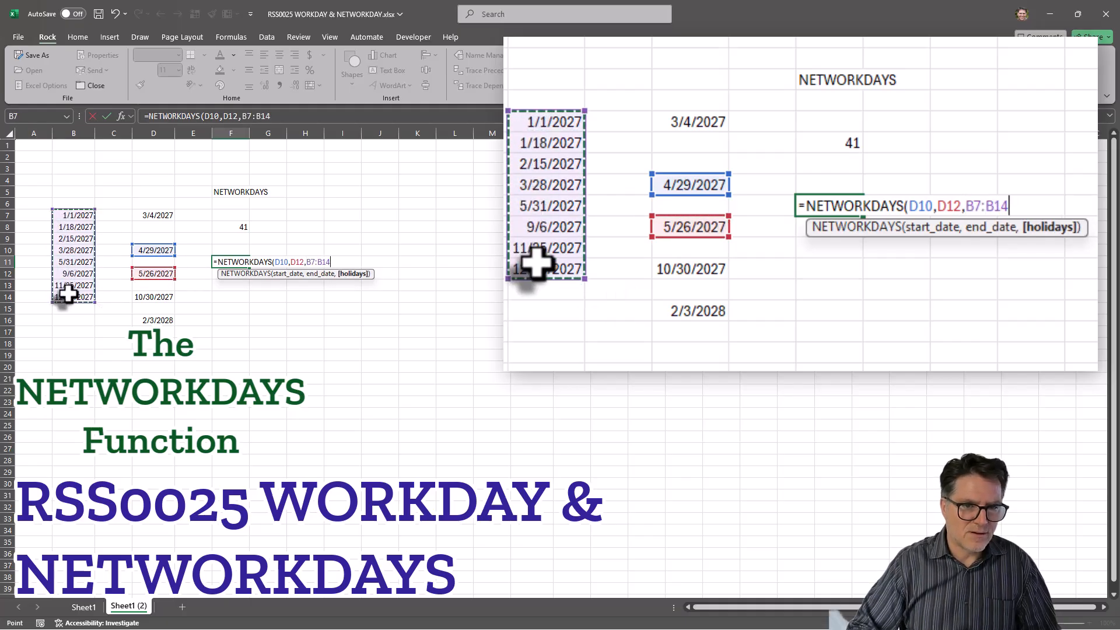
key(F4)
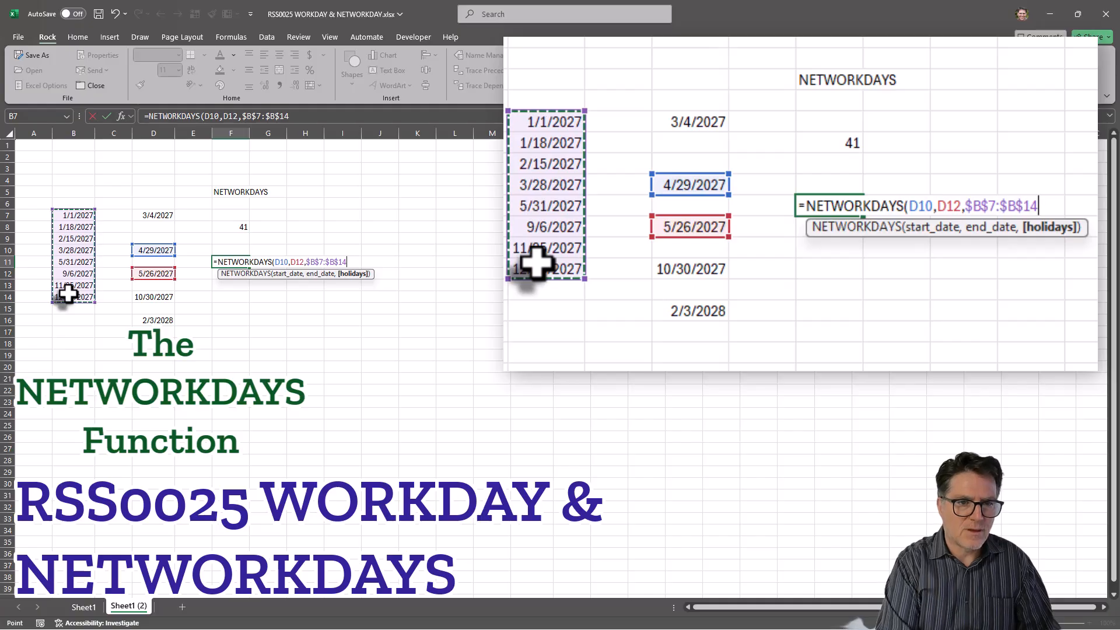
text())
key(Return)
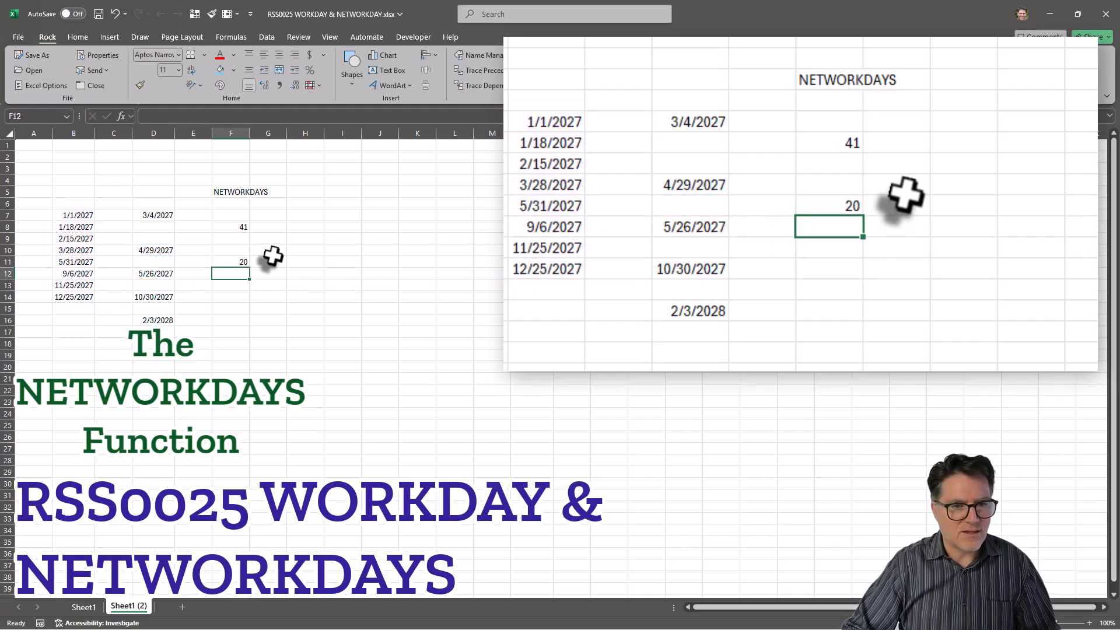
click(233, 260)
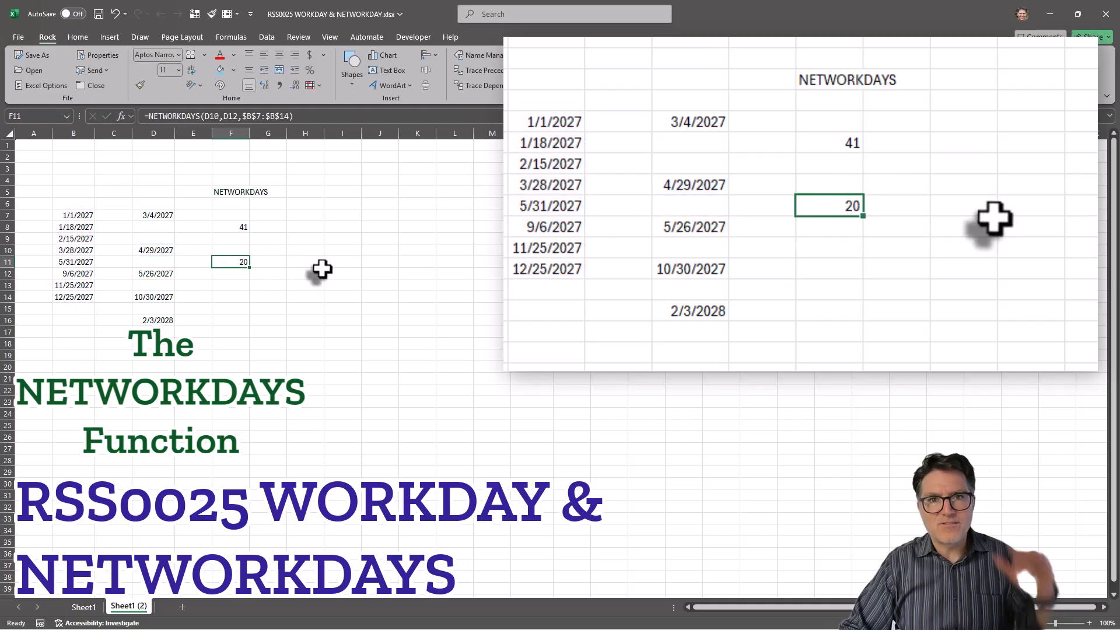
key(ctrl+c)
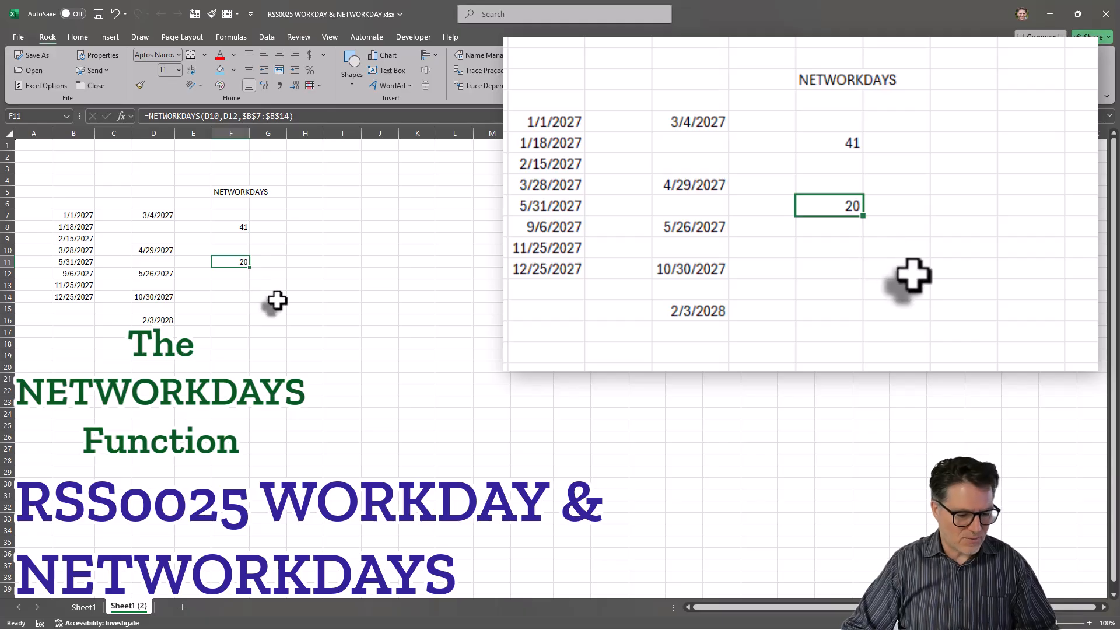
- Paste the F11 formula into F13 and F15, giving 111 and 68
click(230, 283)
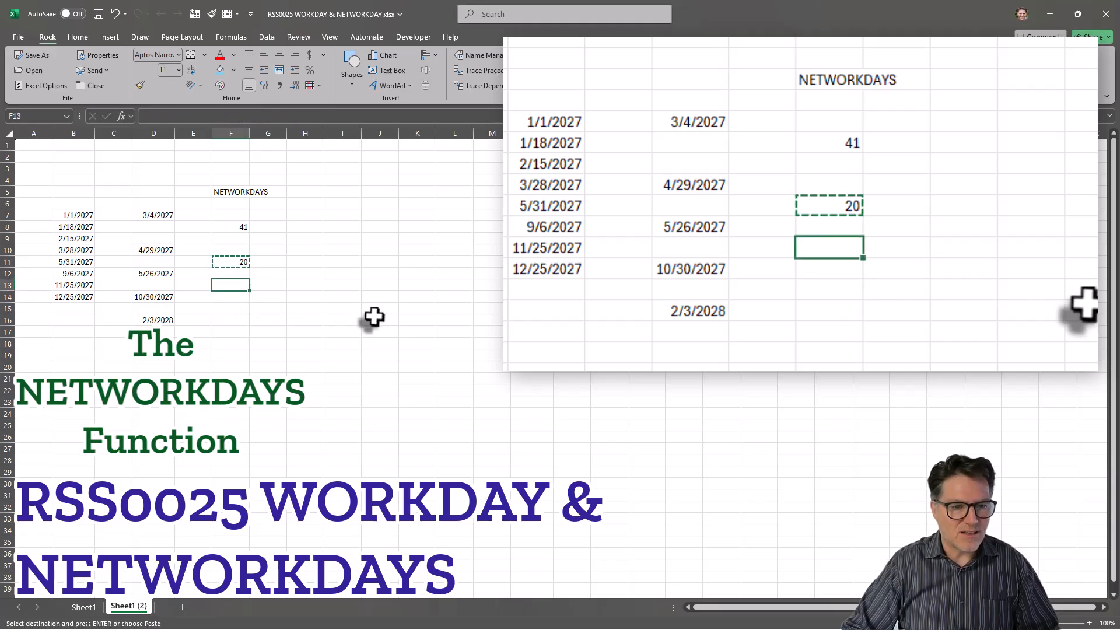
key(ctrl+v)
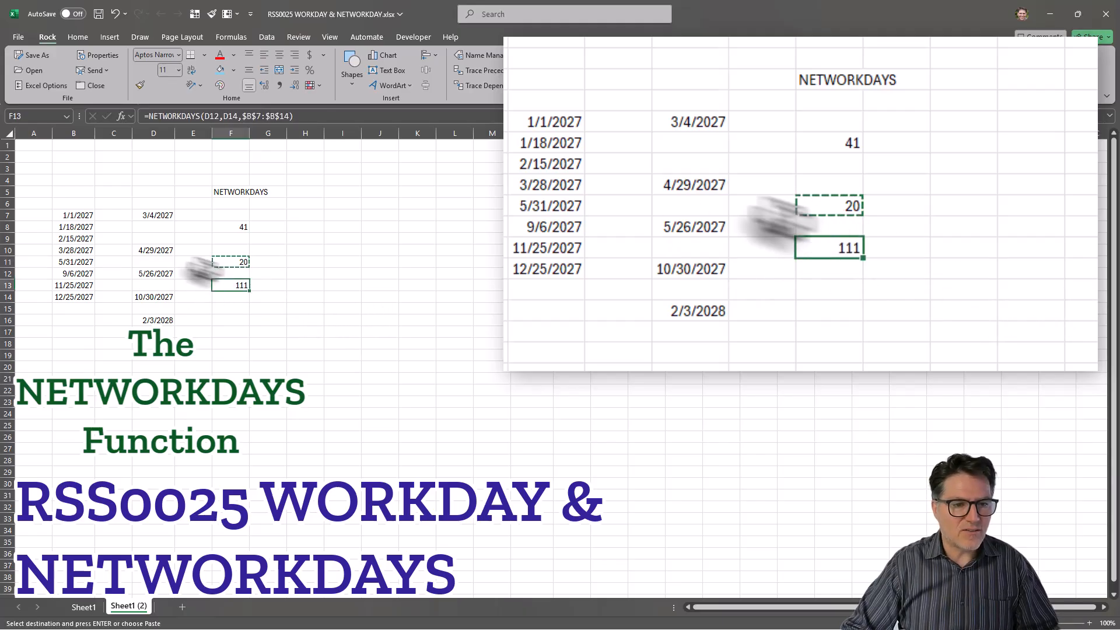
click(233, 309)
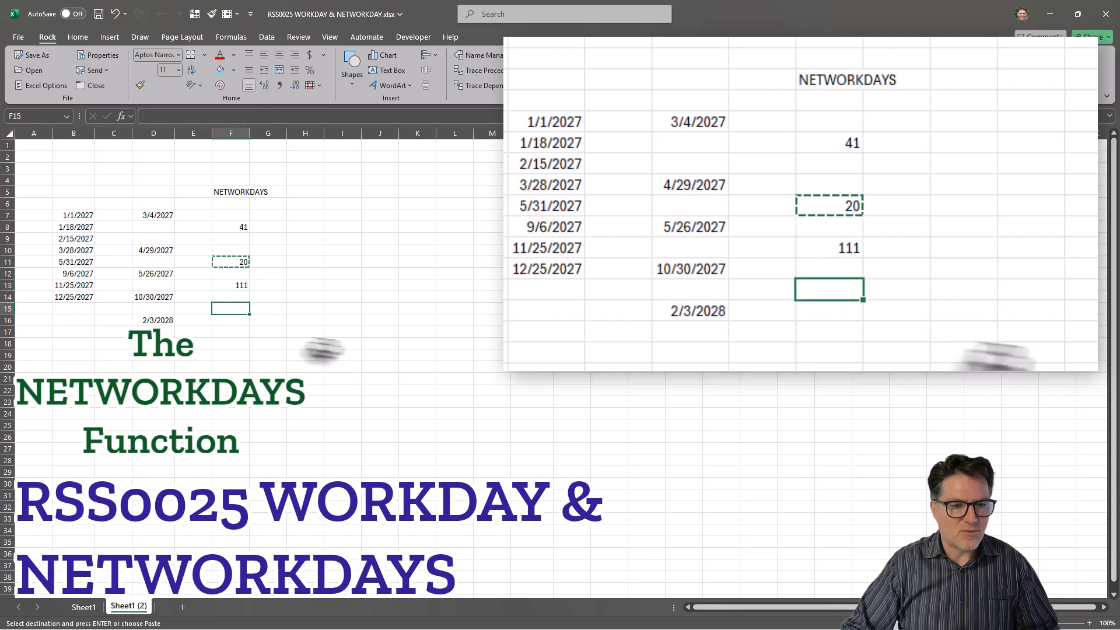
key(ctrl+v)
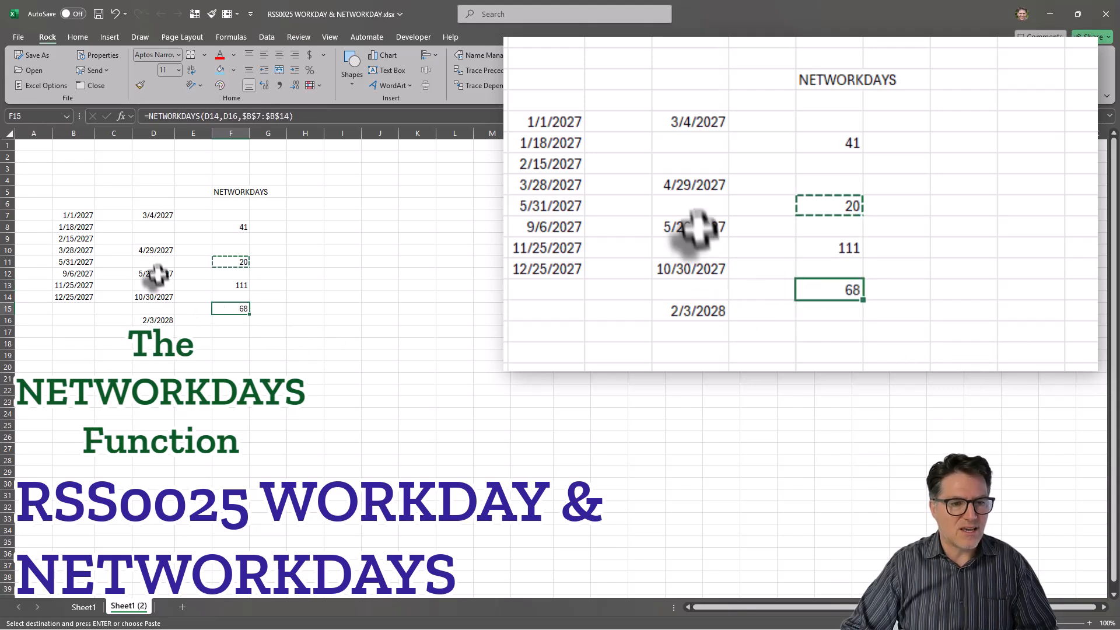
- Review the NETWORKDAYS heading and D10 date, and paste the copied formula into F8
click(329, 299)
click(244, 191)
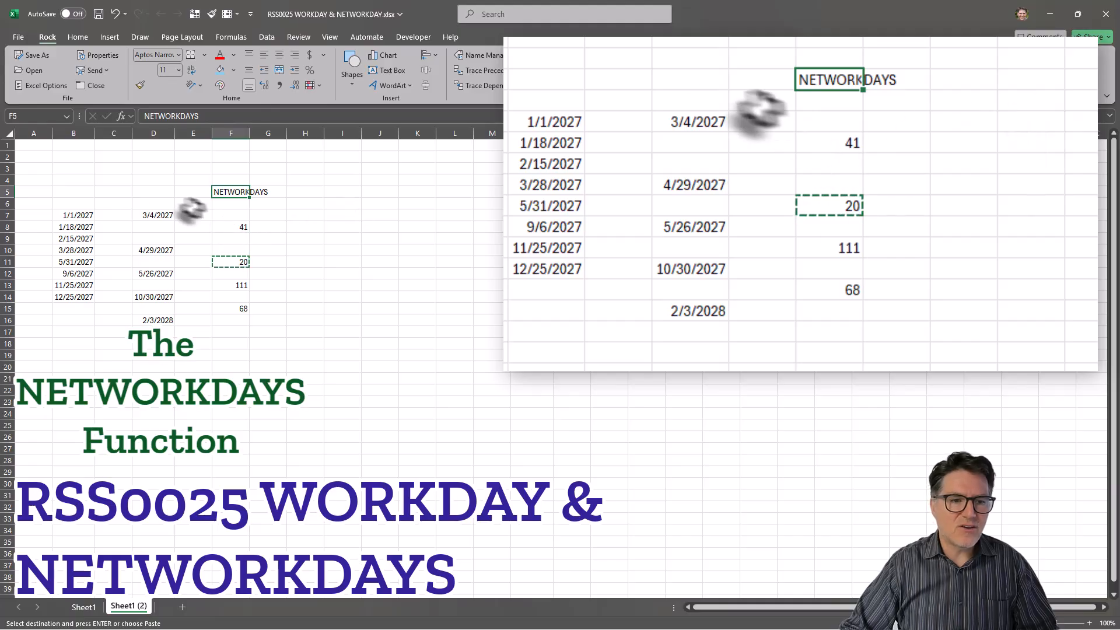
click(156, 250)
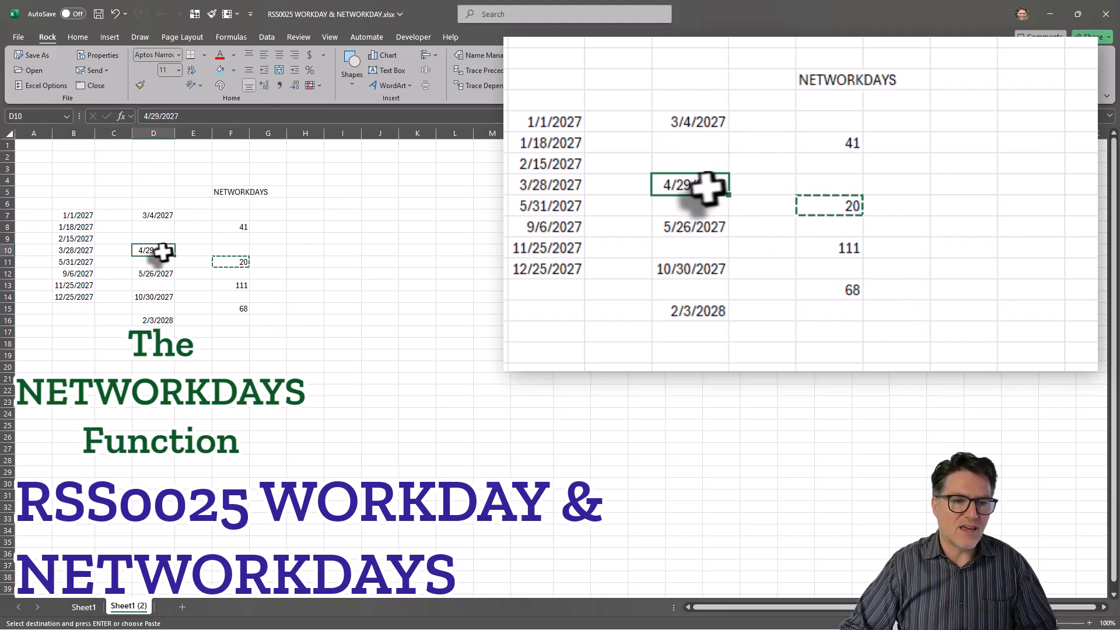
click(242, 226)
key(ctrl+v)
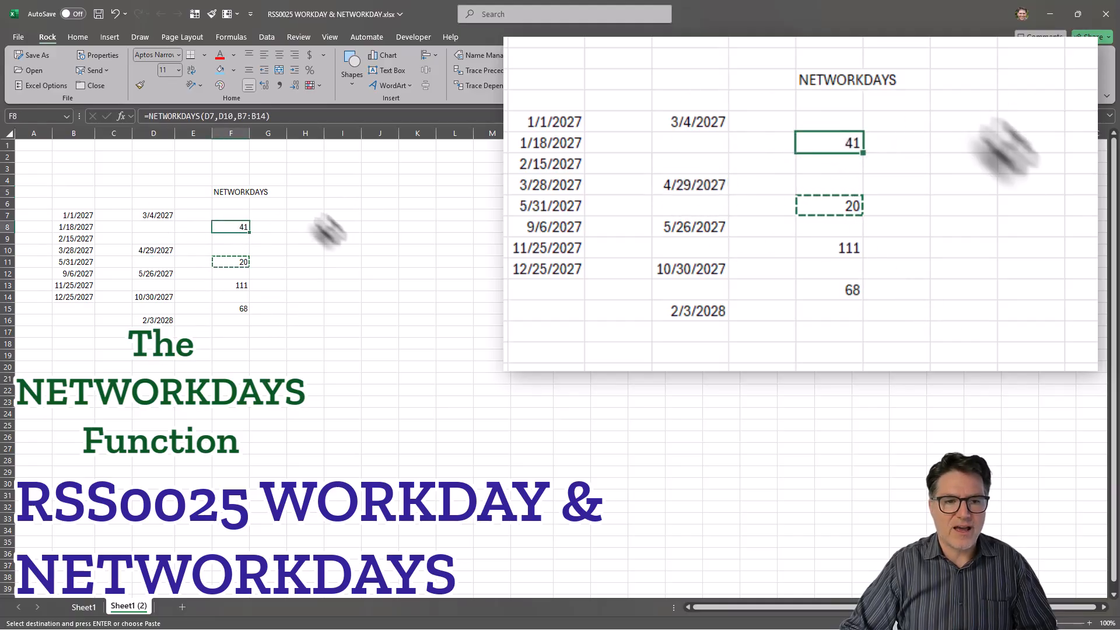
click(354, 248)
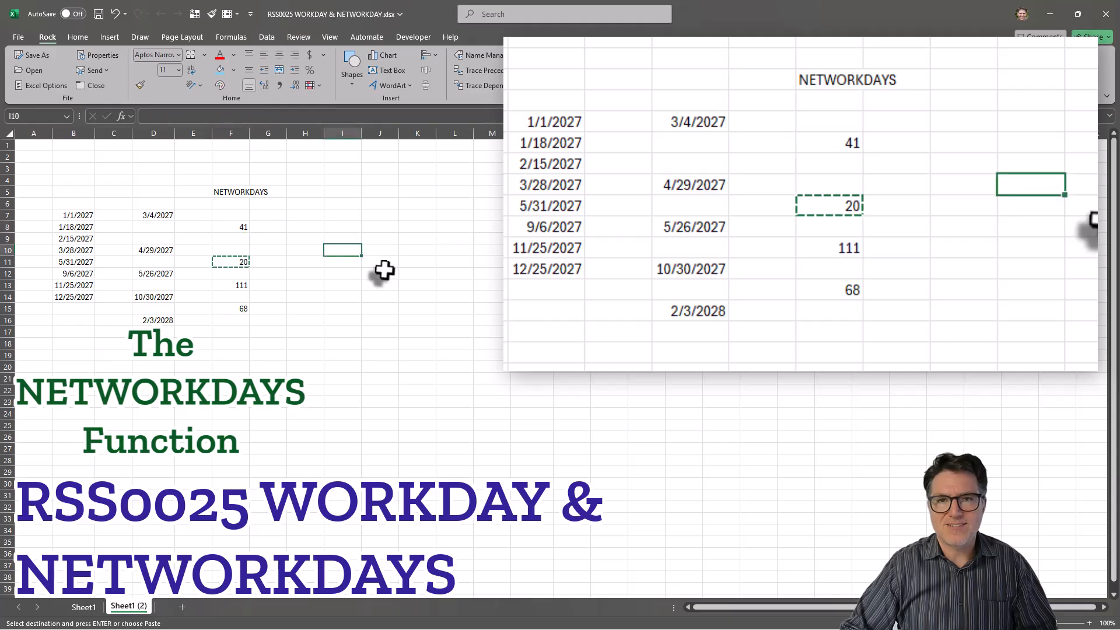